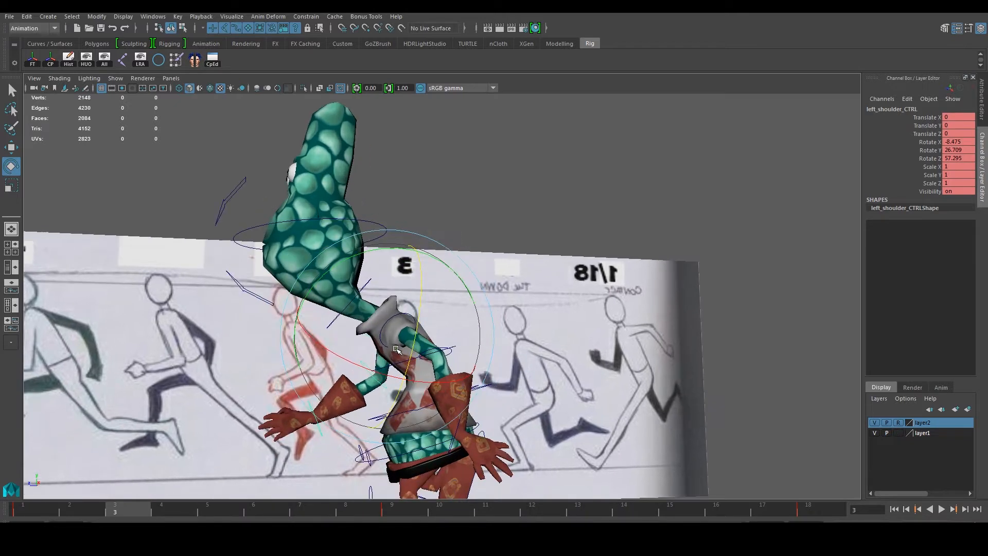
- Pose the left arm at frame 3 by rotating its shoulder and elbow controls
alt+middle_drag(391, 360, 412, 339)
alt+drag(386, 337, 411, 339)
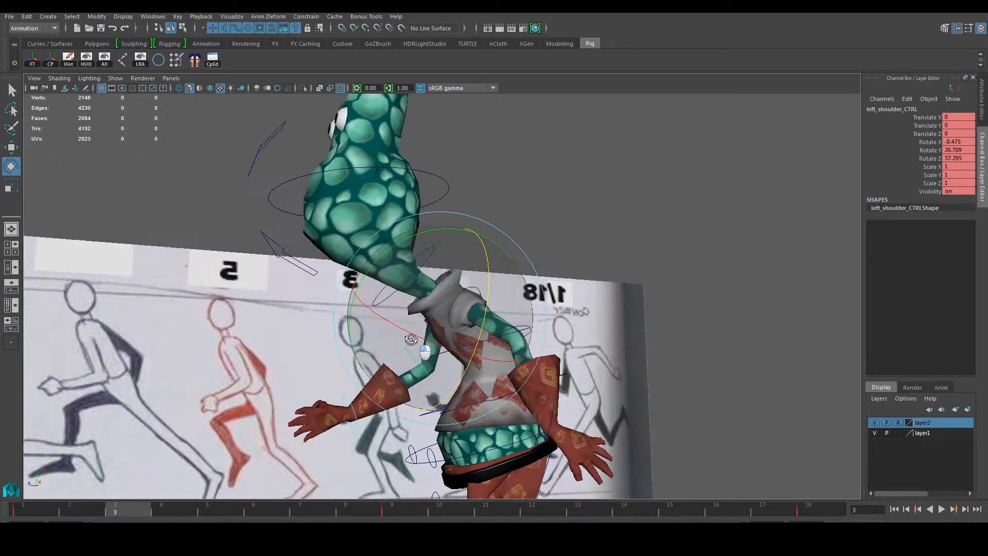
alt+drag(463, 249, 632, 308)
click(480, 343)
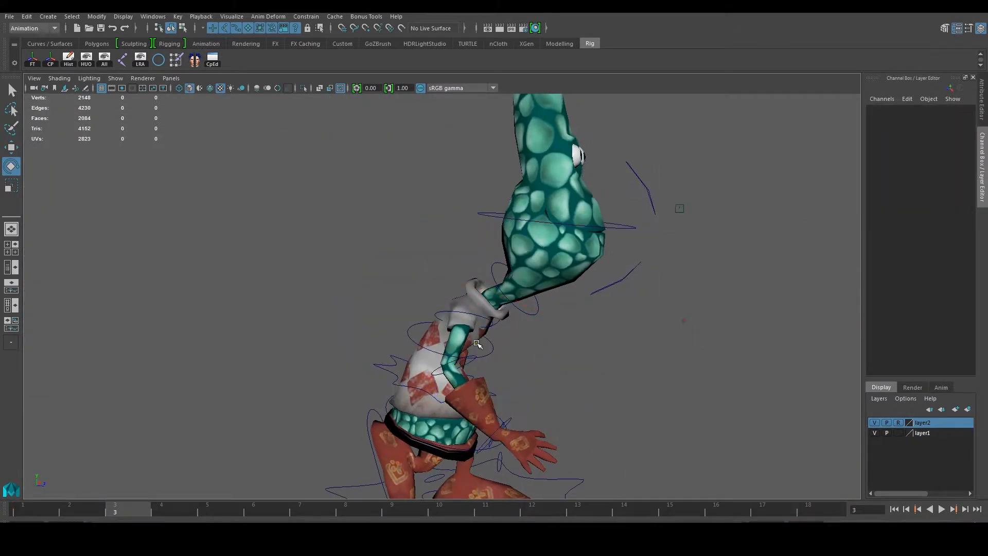
click(477, 357)
drag(545, 379, 557, 407)
click(615, 383)
- Rotate the left wrist control at frame 3 to about 14 degrees in Y
alt+drag(615, 384, 518, 354)
click(499, 356)
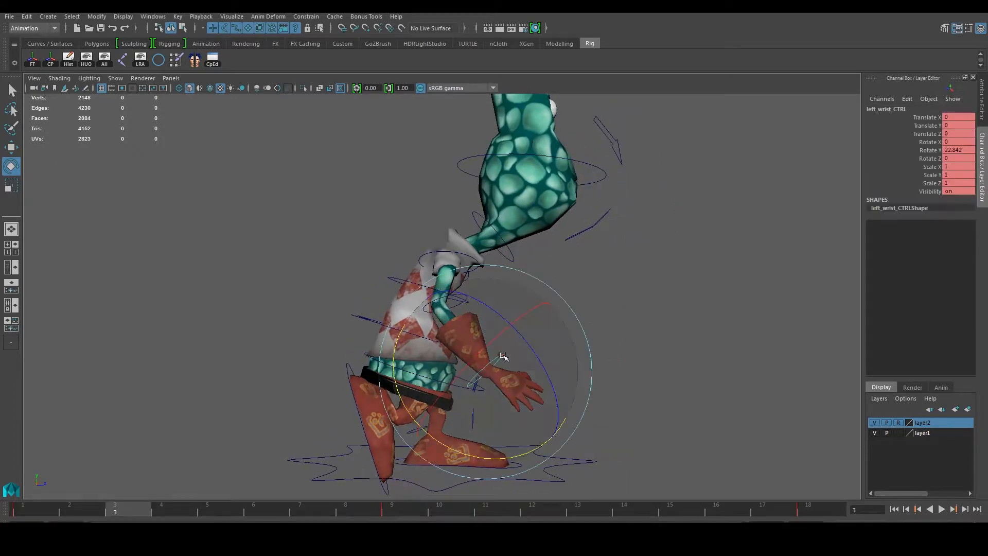
drag(551, 431, 526, 456)
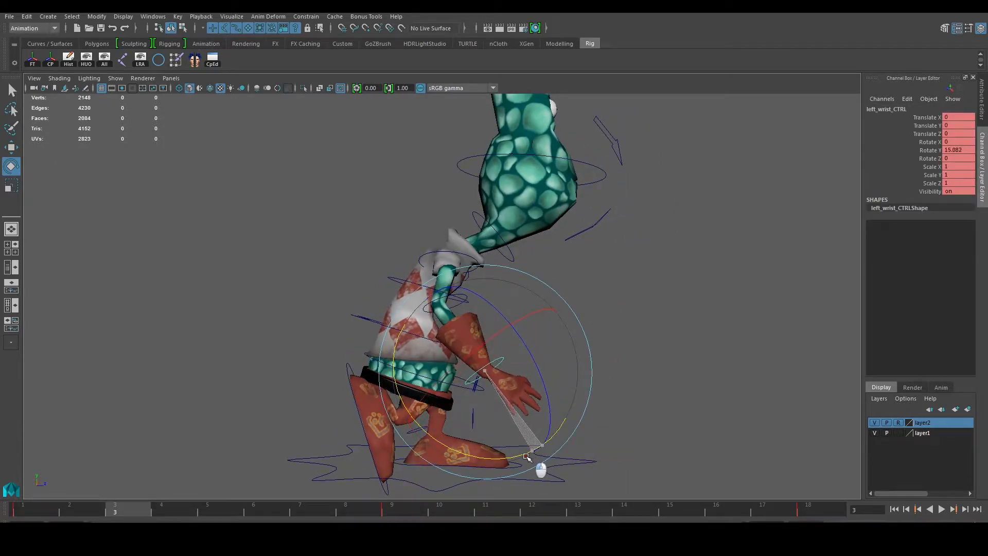
- Set the left shoulder control's rotation at frame 3 to X -7.7, Y 10.6 and Z 59.7
click(492, 243)
click(436, 252)
click(966, 142)
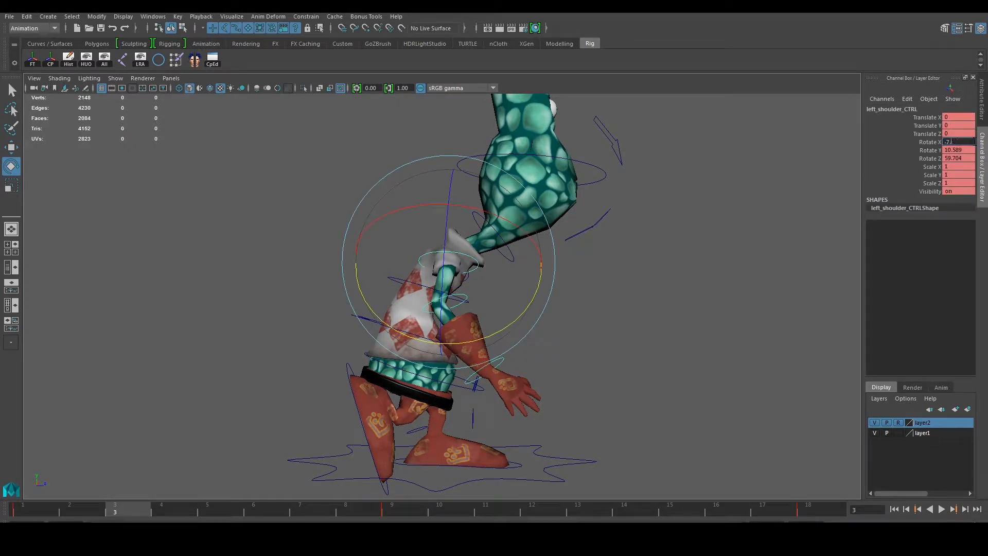
text(-7.7)
click(965, 150)
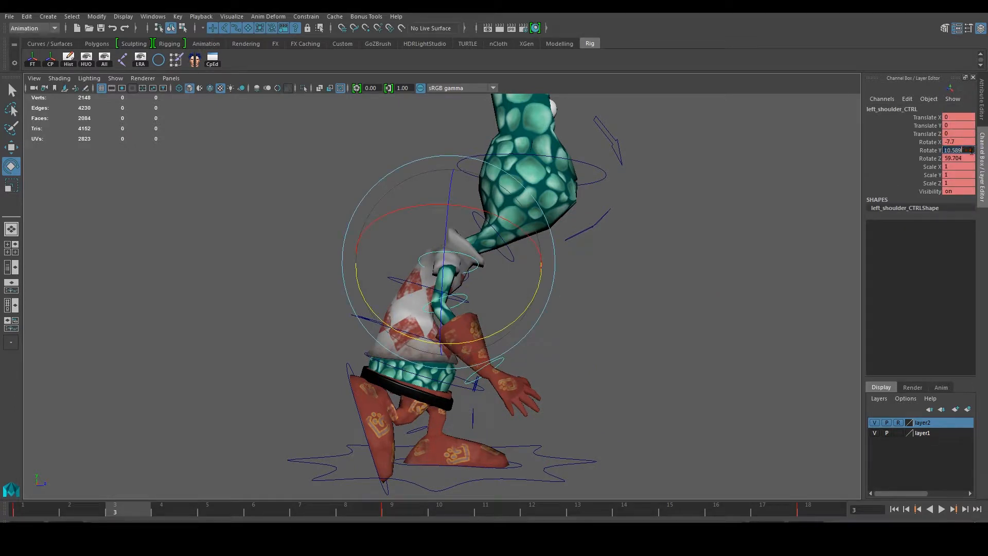
click(965, 159)
key(Return)
click(721, 282)
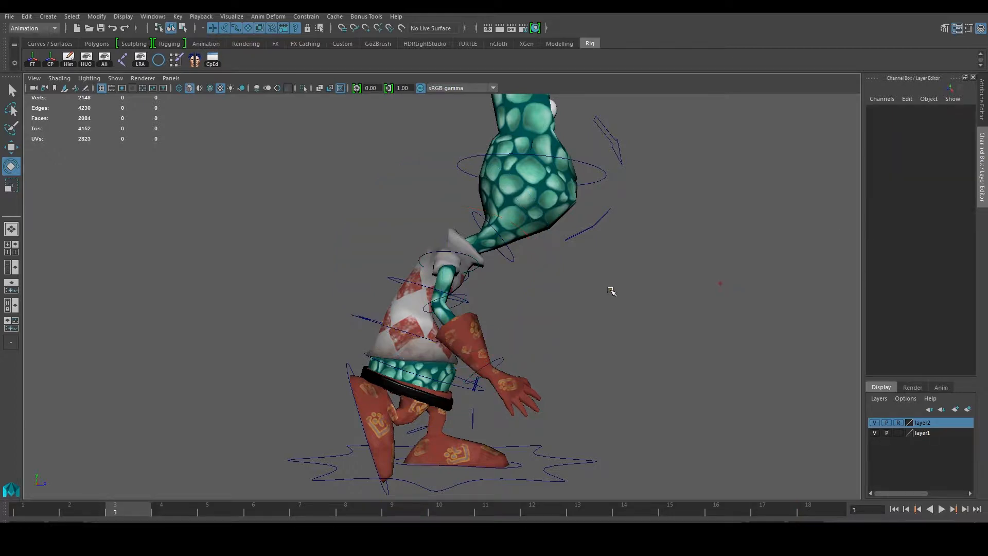
- Round off the left elbow control's Rotate X, Y and Z values at frame 3
alt+drag(504, 304, 525, 315)
click(460, 294)
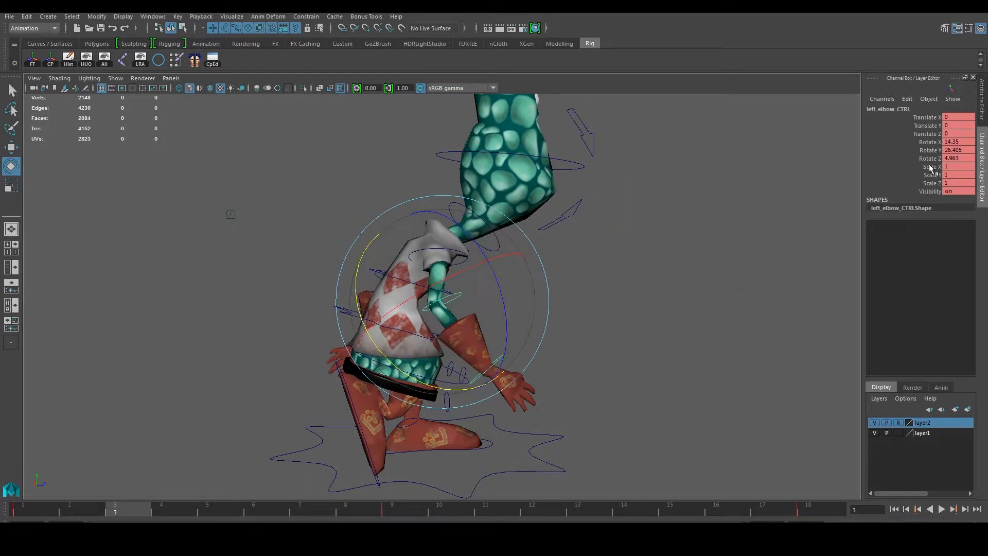
key(BackSpace)
click(971, 151)
click(970, 150)
key(BackSpace)
click(971, 159)
click(971, 158)
key(BackSpace)
click(965, 151)
scroll(690, 311, up, 4)
click(668, 307)
- Set the left wrist control's Rotate Y at frame 3 to 13.9
click(547, 407)
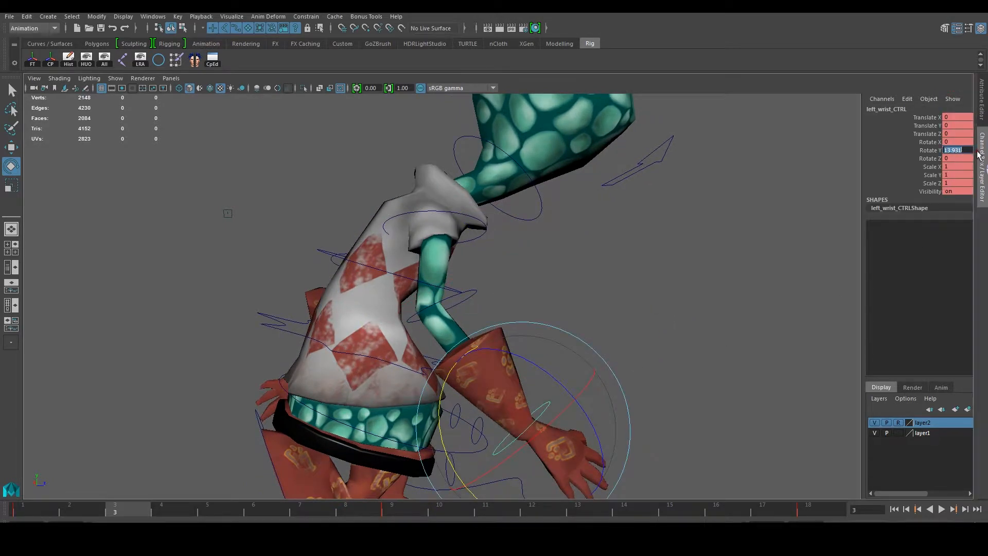
click(980, 154)
click(983, 167)
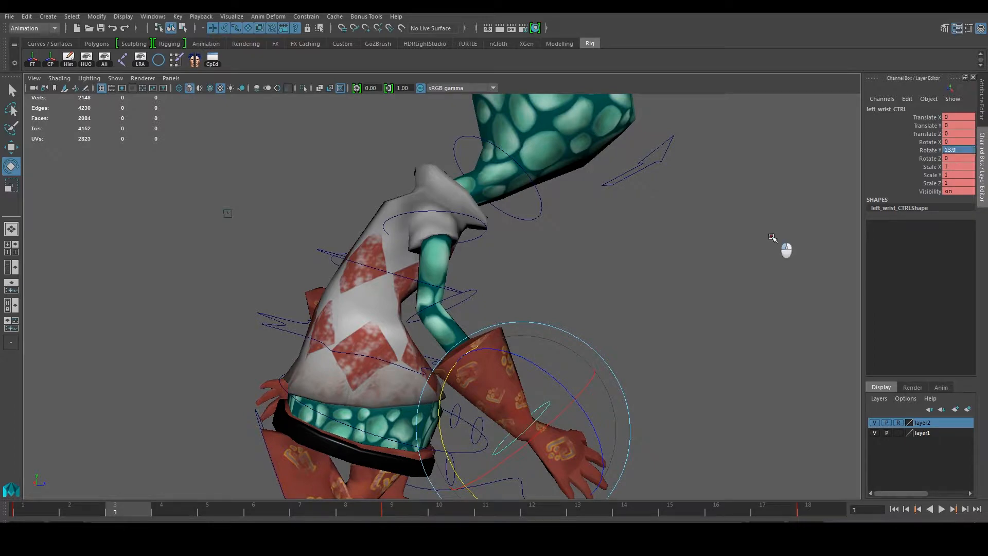
- Set keyframes on the left shoulder, elbow and wrist controls at frame 3
click(493, 224)
click(485, 234)
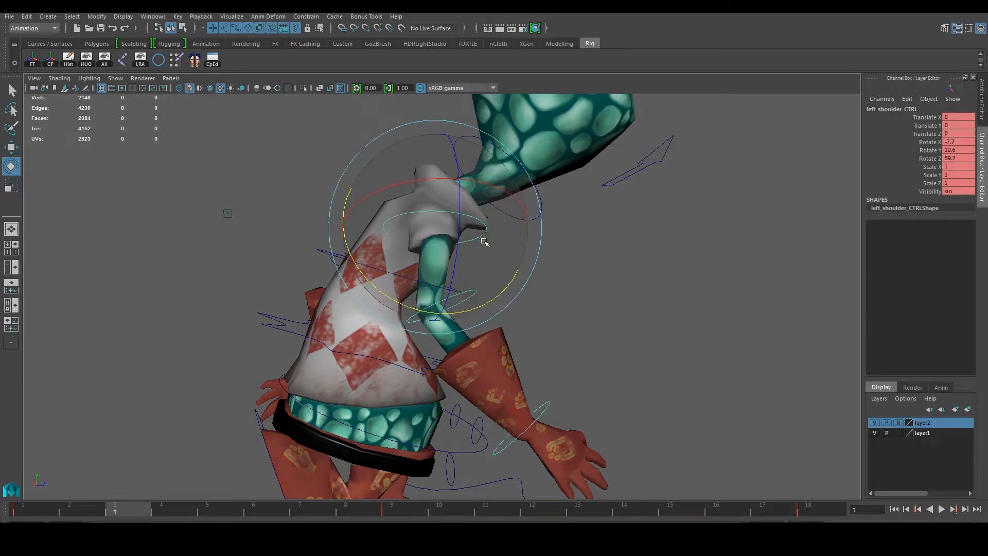
click(562, 319)
click(475, 292)
click(547, 407)
- Go to frame 5 and rotate the left shoulder control to about X -11, Y -13.7 and Z 51.5
alt+drag(638, 272, 398, 258)
scroll(411, 279, down, 3)
scroll(398, 258, down, 4)
alt+drag(452, 275, 430, 273)
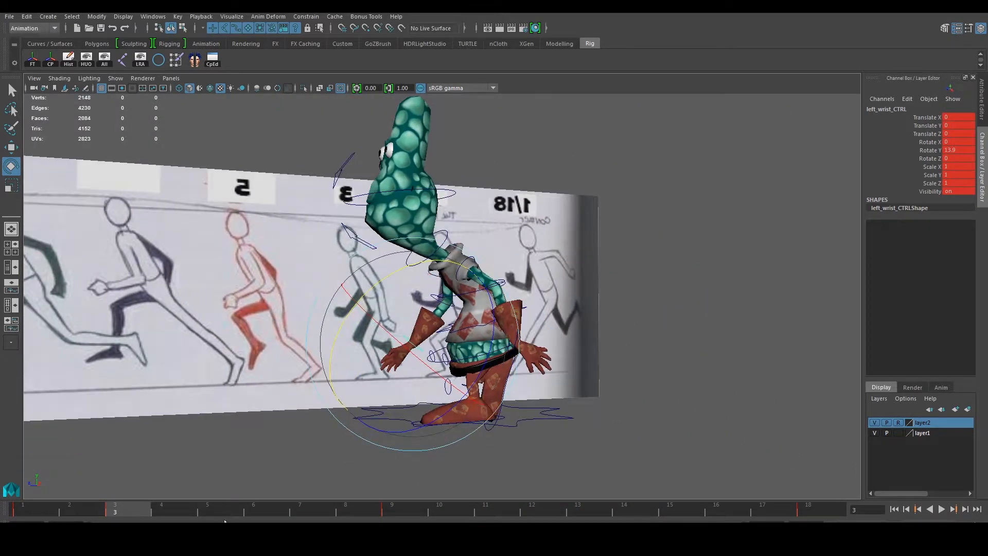
click(214, 511)
alt+drag(249, 470, 358, 421)
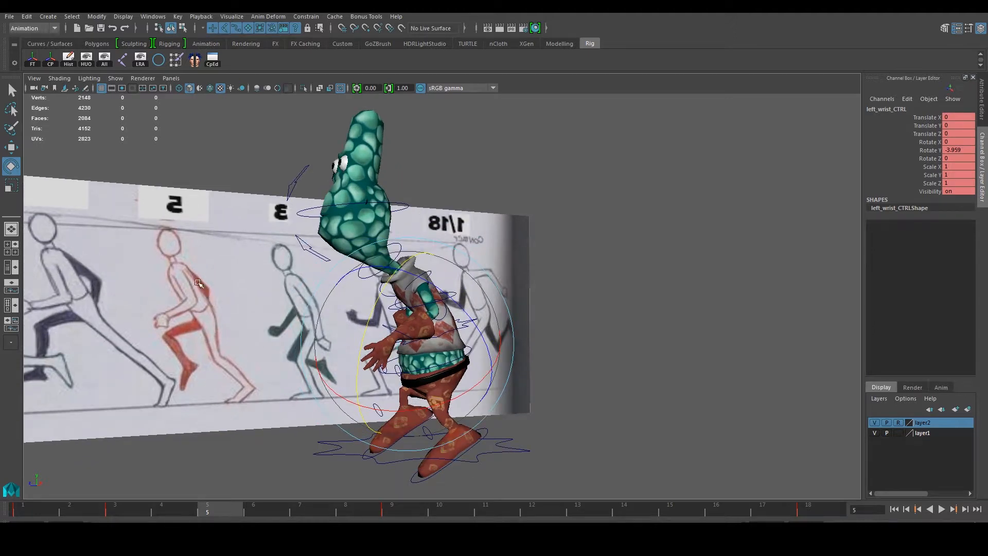
alt+drag(211, 292, 517, 335)
click(465, 280)
click(369, 207)
click(452, 261)
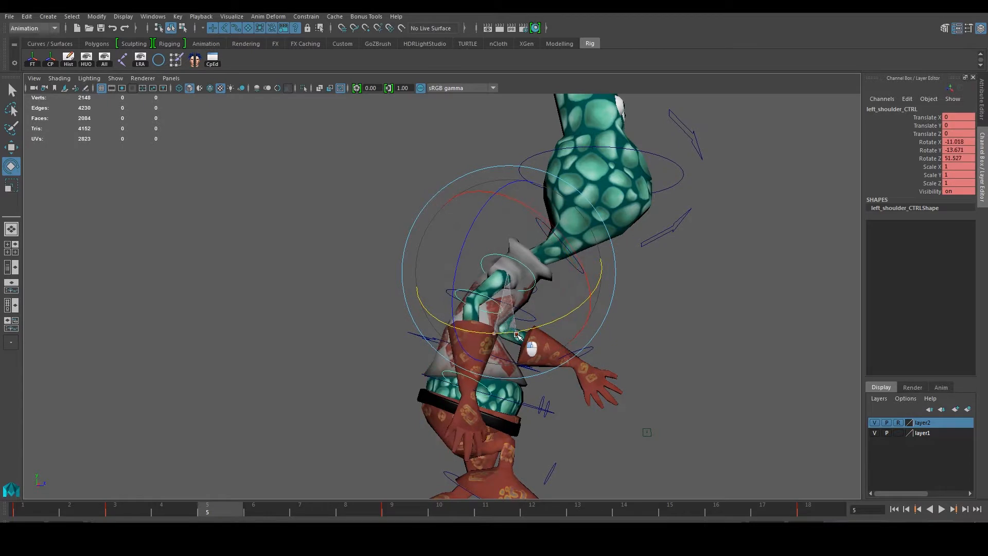
- Rotate the left elbow control at frame 5 to adjust the bend of the forearm
click(490, 301)
click(459, 289)
alt+drag(459, 288, 461, 311)
drag(402, 348, 355, 355)
click(346, 168)
- Set the left shoulder control's rotation at frame 5 to X -11, Y -13.67 and Z 51.3
click(456, 258)
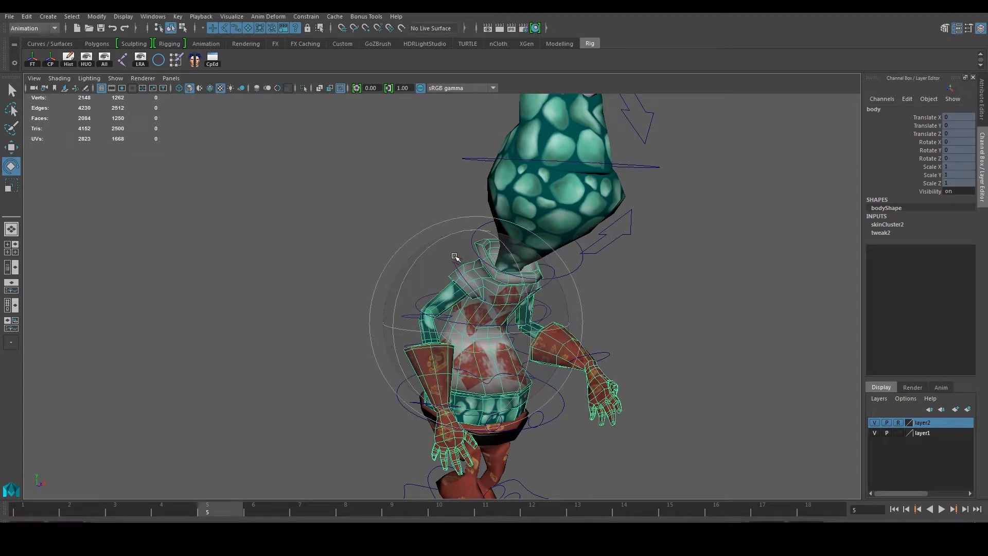
click(442, 240)
click(458, 262)
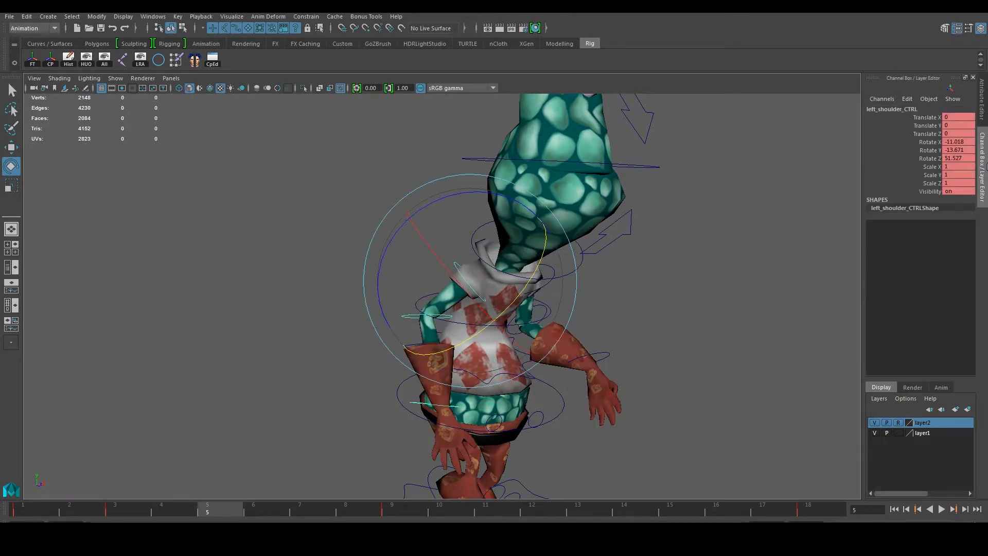
double_click(967, 143)
double_click(969, 151)
key(BackSpace)
double_click(970, 158)
double_click(963, 150)
- Set the left wrist control's Rotate Y at frame 5 to -3.9
click(359, 225)
click(410, 402)
double_click(970, 149)
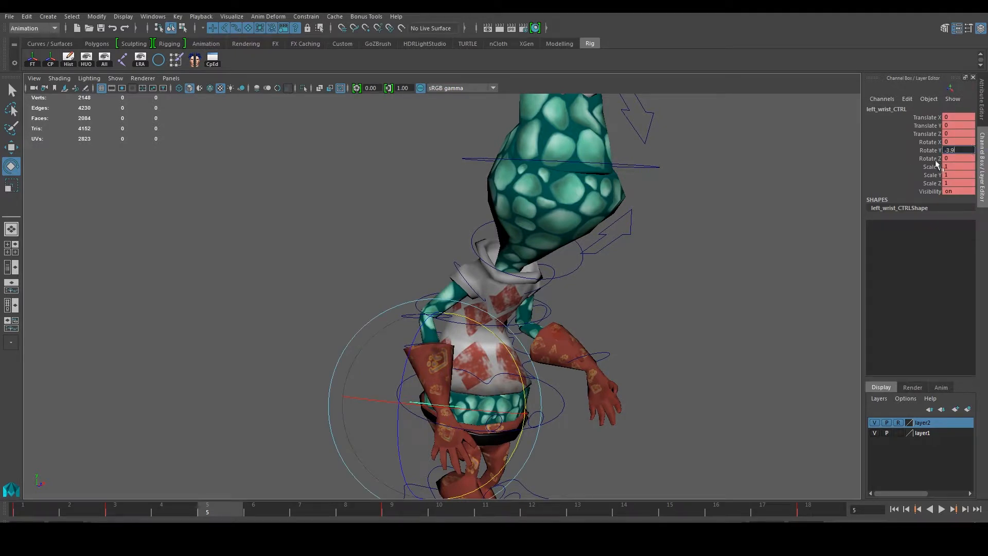
click(492, 328)
- Set keyframes on the left shoulder, elbow and wrist controls at frame 5
click(453, 266)
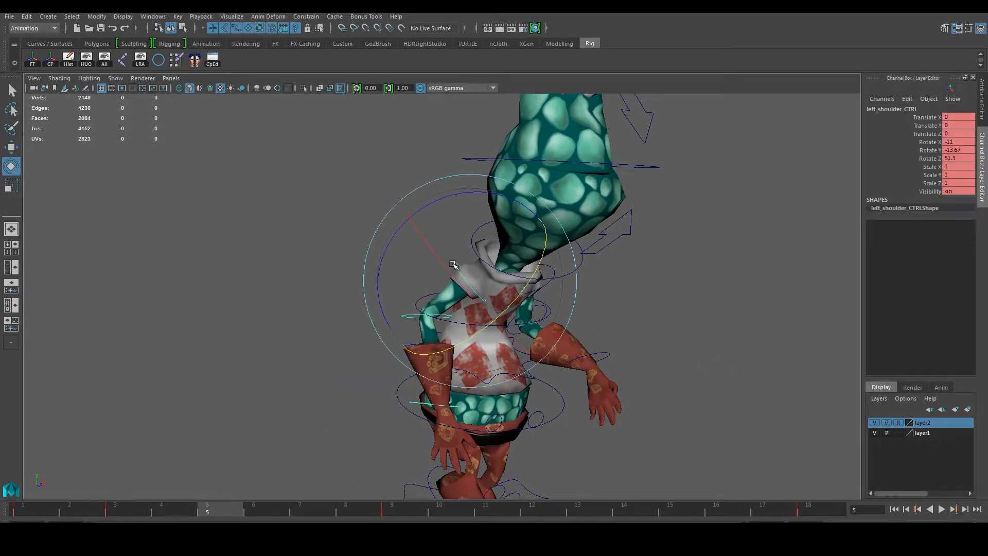
key(s)
click(298, 294)
drag(395, 315, 420, 328)
click(239, 332)
click(412, 404)
key(s)
click(158, 349)
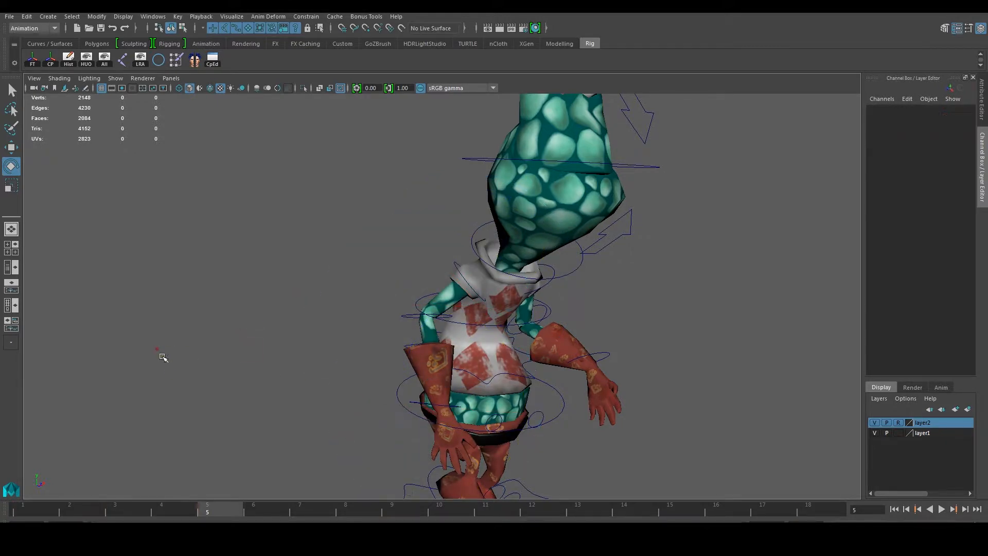
- Go to frame 7 and rotate the left shoulder control to swing the arm behind the body
alt+drag(190, 441, 279, 512)
alt+drag(297, 379, 245, 387)
click(468, 246)
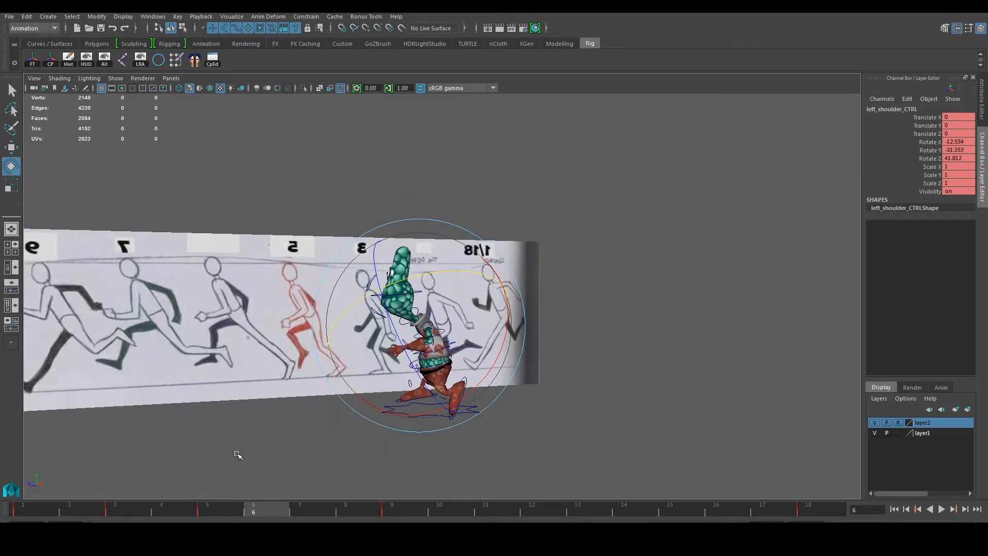
drag(213, 506, 290, 507)
scroll(542, 331, up, 3)
alt+drag(542, 331, 479, 320)
drag(469, 356, 569, 327)
drag(260, 384, 256, 389)
click(532, 389)
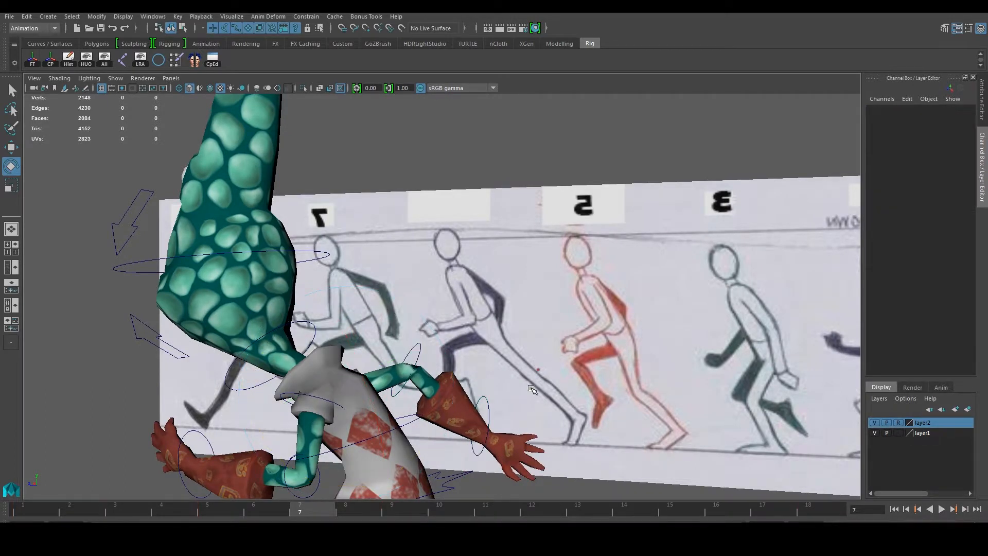
- Refine the left elbow and shoulder rotations at frame 7 to bend the forearm down behind the torso
click(491, 413)
alt+drag(491, 413, 457, 308)
click(391, 273)
click(410, 289)
drag(319, 351, 312, 330)
alt+drag(350, 314, 578, 223)
click(558, 216)
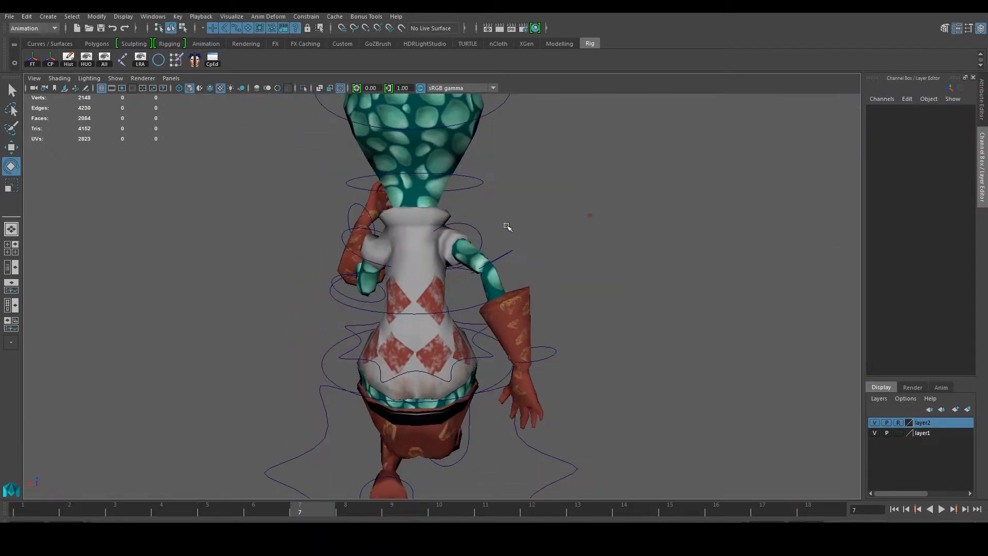
click(482, 241)
mouse_move(509, 270)
mouse_down()
mouse_move(518, 267)
mouse_move(498, 281)
mouse_up()
click(572, 258)
- Set the left shoulder control's Rotate X to 29.9 and Rotate Z to -21.7 at frame 7
alt+drag(572, 257, 494, 310)
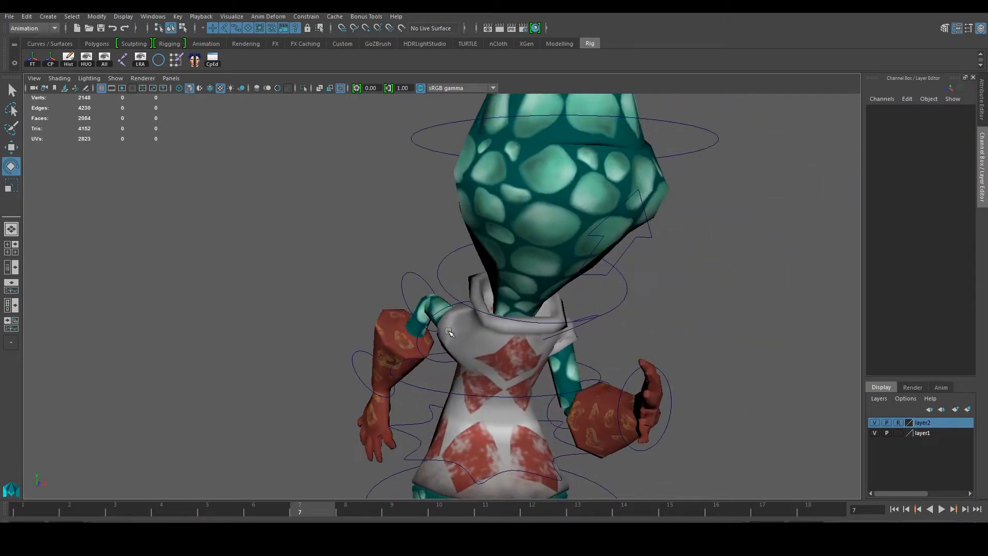
click(440, 361)
double_click(967, 143)
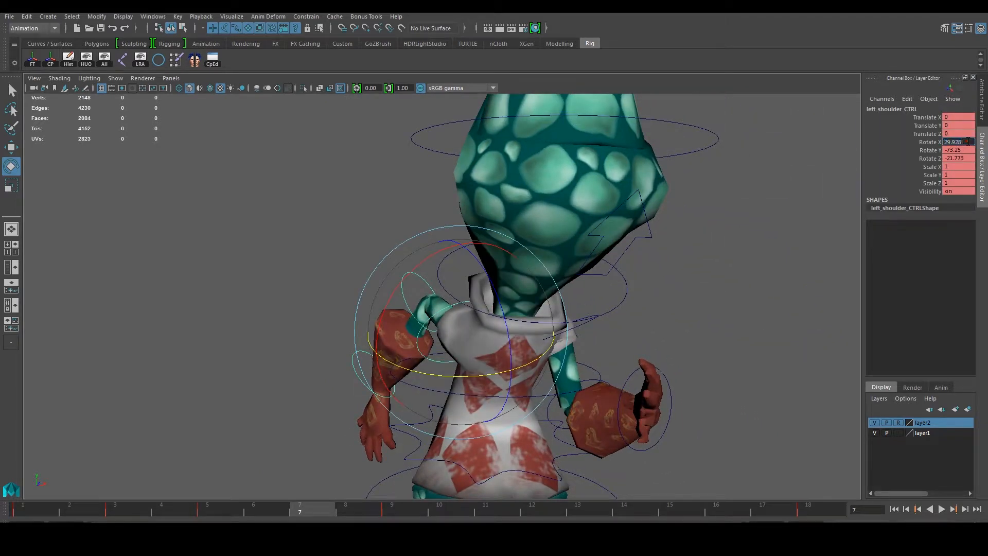
double_click(968, 149)
click(971, 158)
click(974, 158)
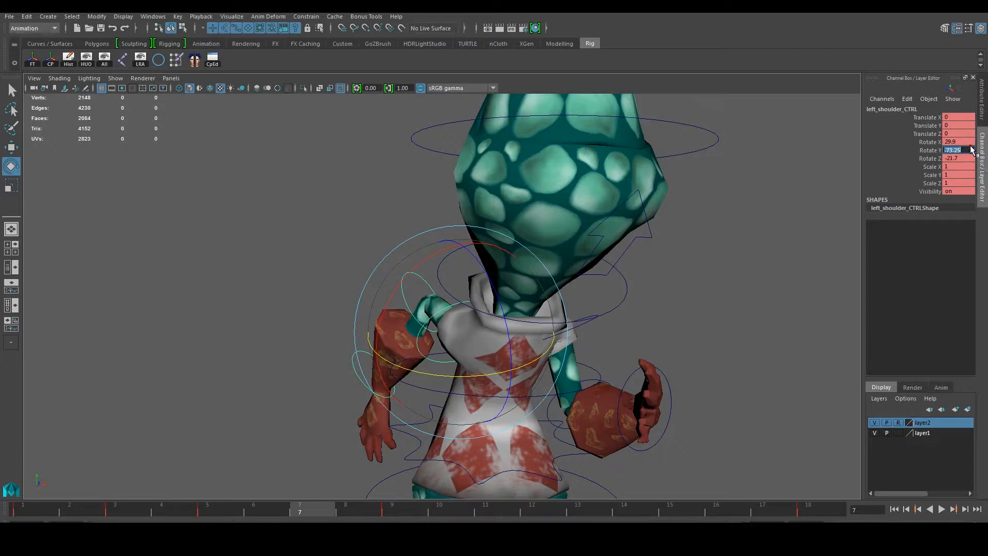
click(322, 207)
- Set the left elbow control's Rotate X to 86.5 at frame 7 and round off its Y and Z rotations
click(405, 274)
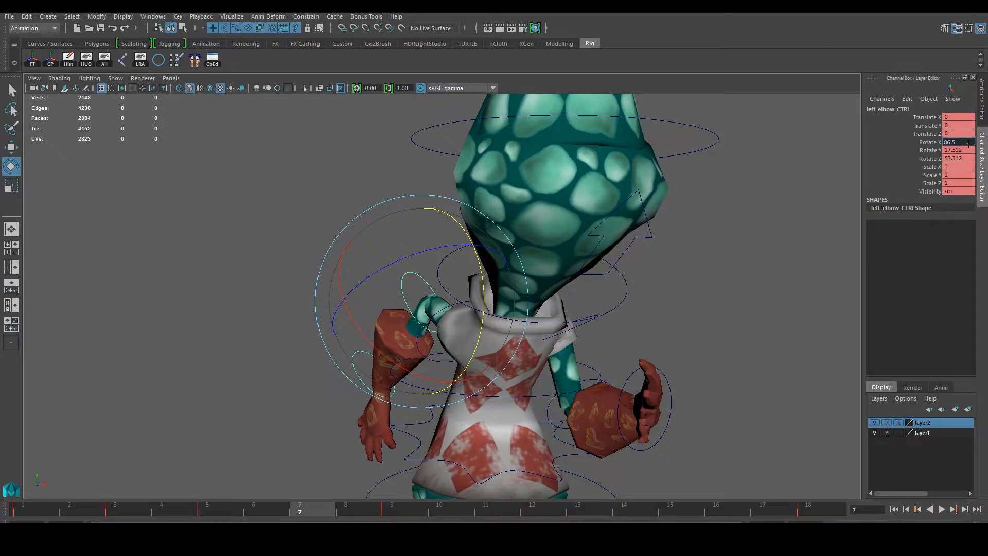
click(966, 150)
click(968, 158)
text(53.3)
click(341, 316)
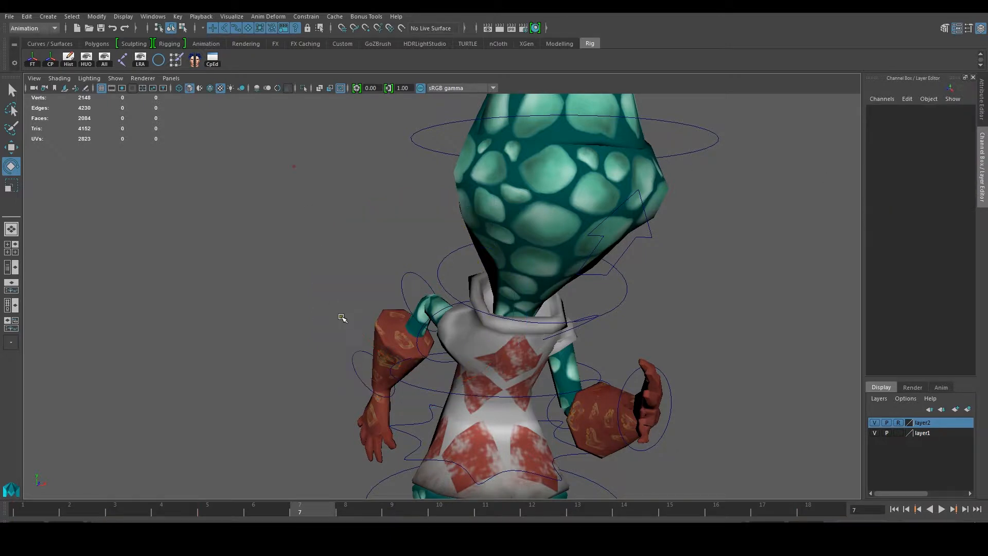
- Set the left wrist control's Rotate Y at frame 7 to 15
click(356, 352)
click(950, 150)
text(15.00)
click(309, 222)
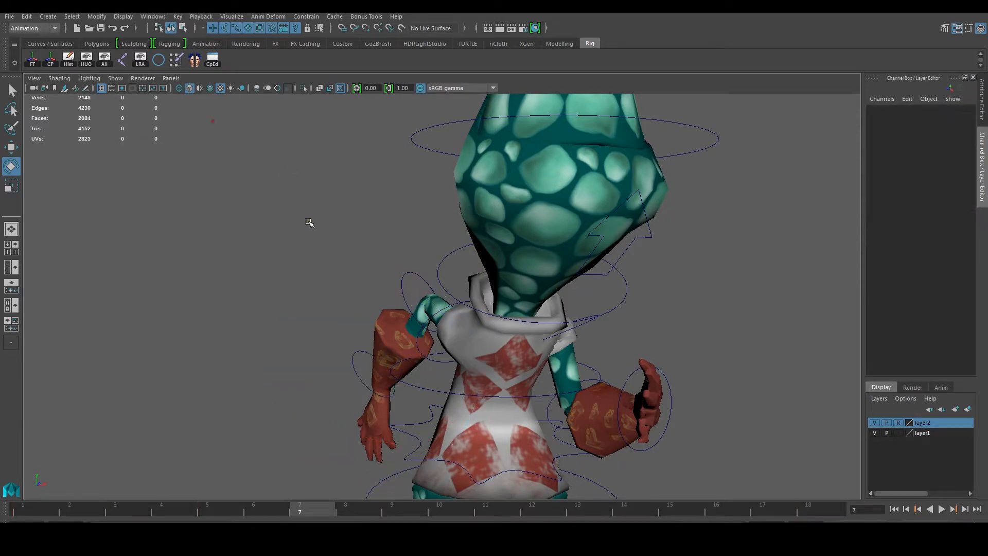
- Set keyframes on the left shoulder, elbow and wrist controls at frame 7
click(431, 361)
click(299, 290)
click(402, 281)
click(302, 342)
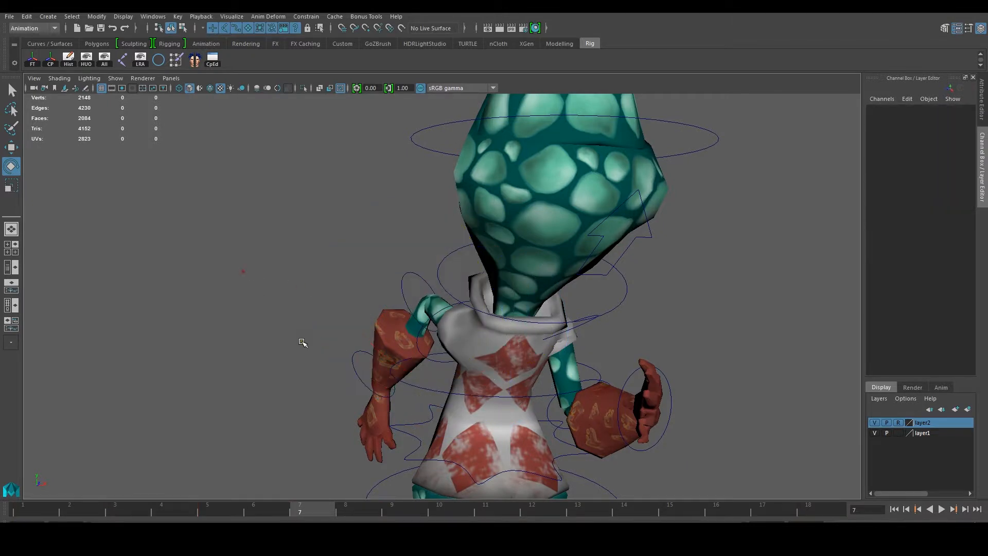
click(351, 358)
- Scrub through the run cycle from frame 10 onward and return to frame 7 to review the arm swing
alt+drag(187, 280, 391, 280)
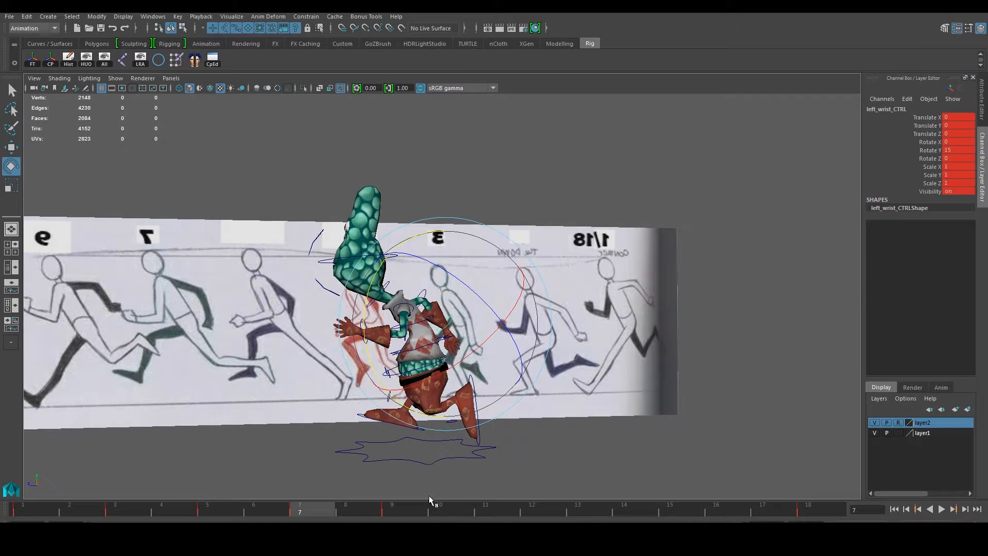
click(440, 508)
drag(445, 504, 704, 507)
click(442, 509)
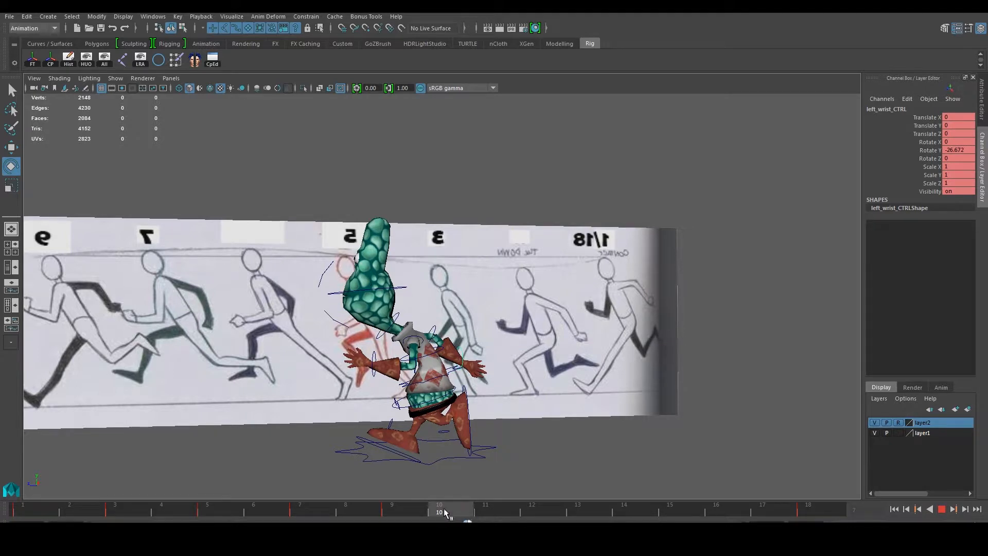
click(334, 507)
- Copy the left wrist control's keys in the frame 6 to 7 range
scroll(348, 480, down, 2)
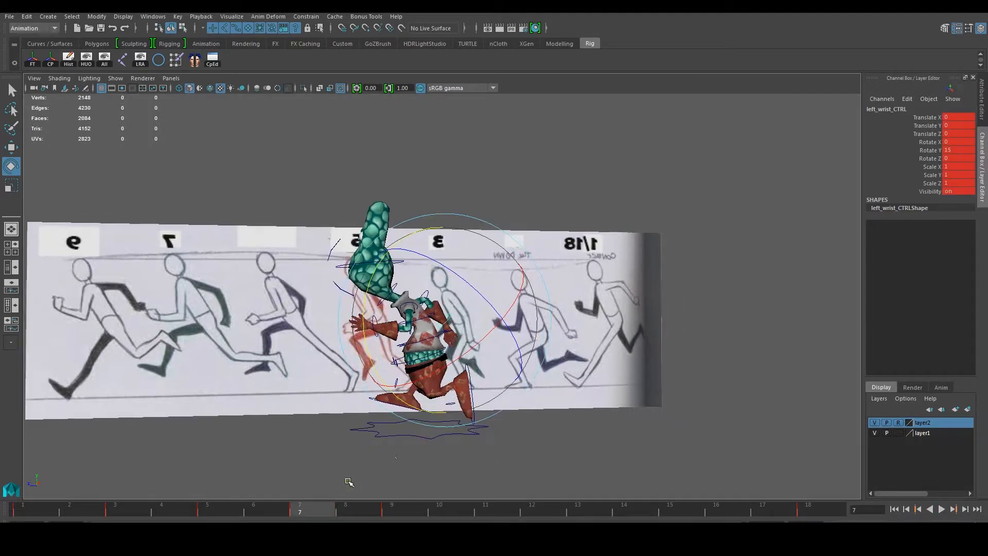
alt+drag(391, 453, 369, 455)
shift+click(299, 509)
shift+drag(293, 515, 289, 512)
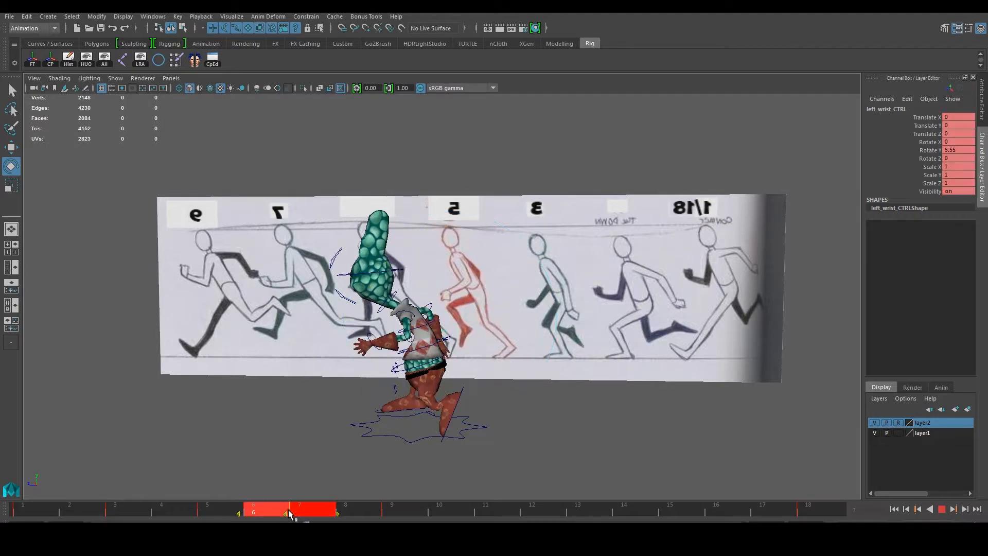
right_click(293, 512)
click(319, 370)
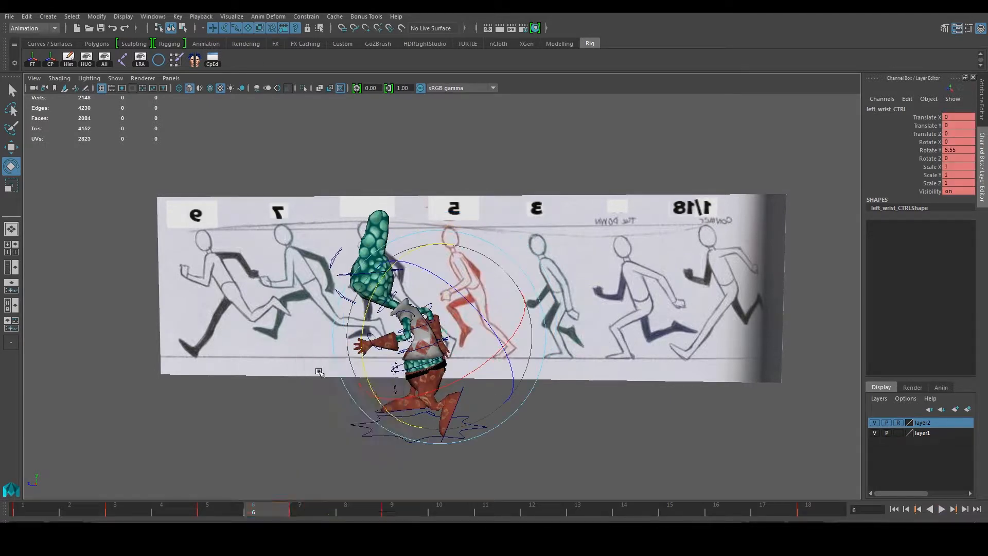
- Paste the copied left wrist keys at frame 11 and shift the pasted range one frame earlier, starting at frame 10
click(485, 510)
right_click(484, 509)
mouse_move(565, 376)
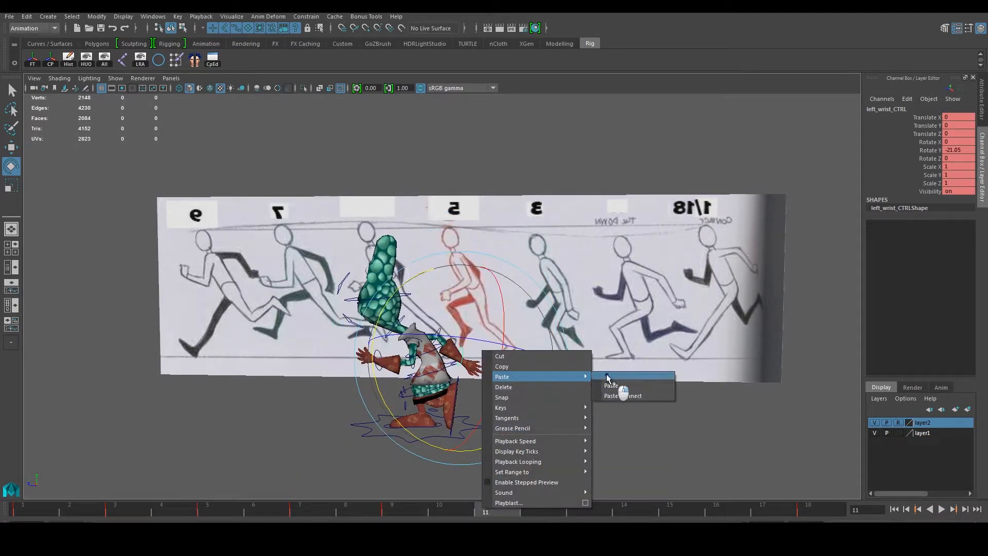
click(609, 383)
shift+drag(523, 509, 482, 510)
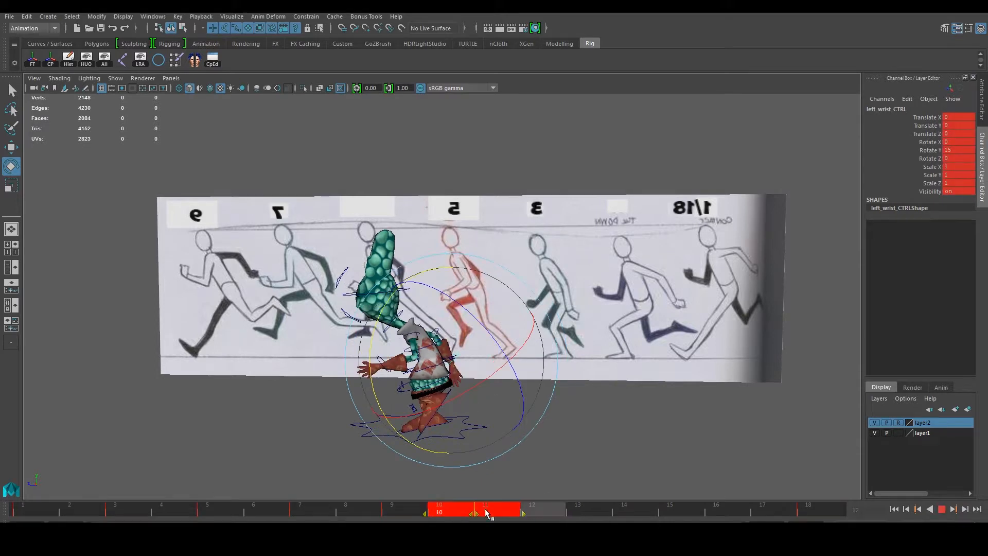
click(586, 509)
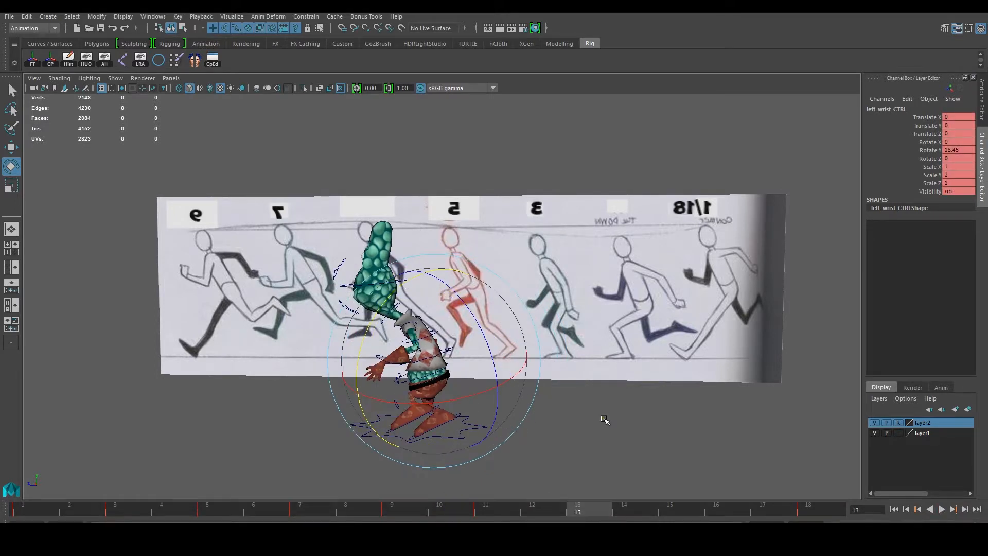
- Copy the left wrist control's keys in the frame 4 to 5 range and paste them at frame 12
scroll(599, 423, up, 2)
click(604, 438)
click(453, 367)
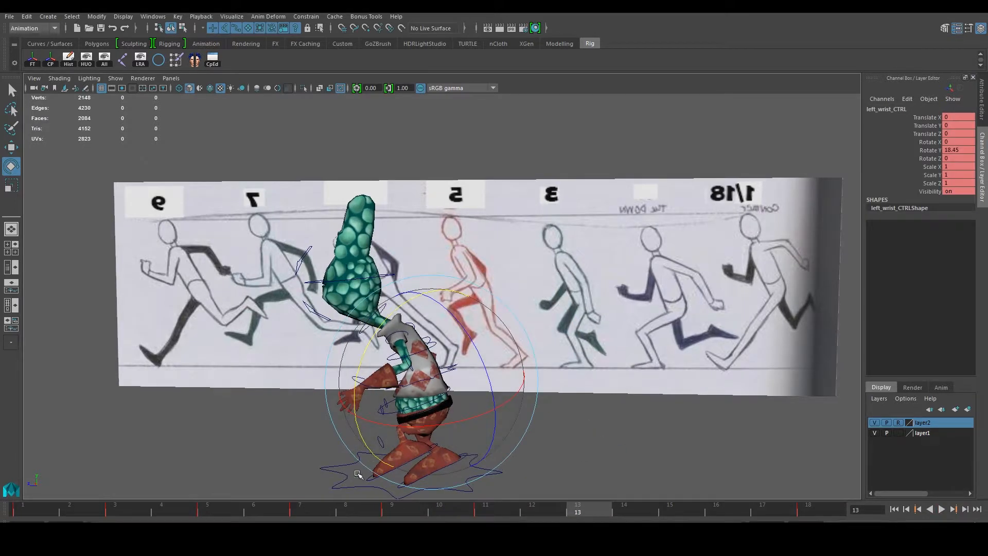
click(203, 514)
shift+click(201, 512)
right_click(201, 511)
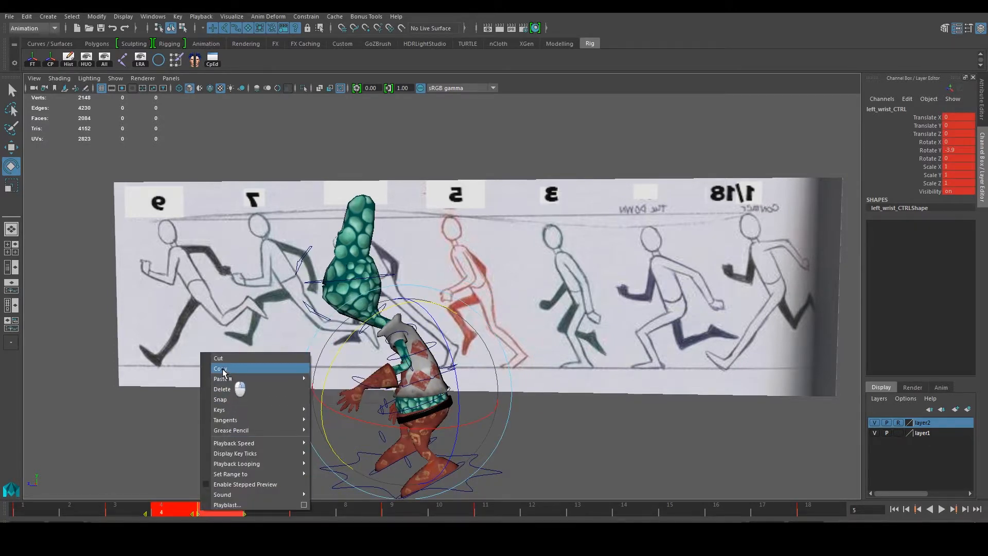
click(223, 369)
drag(541, 512, 557, 512)
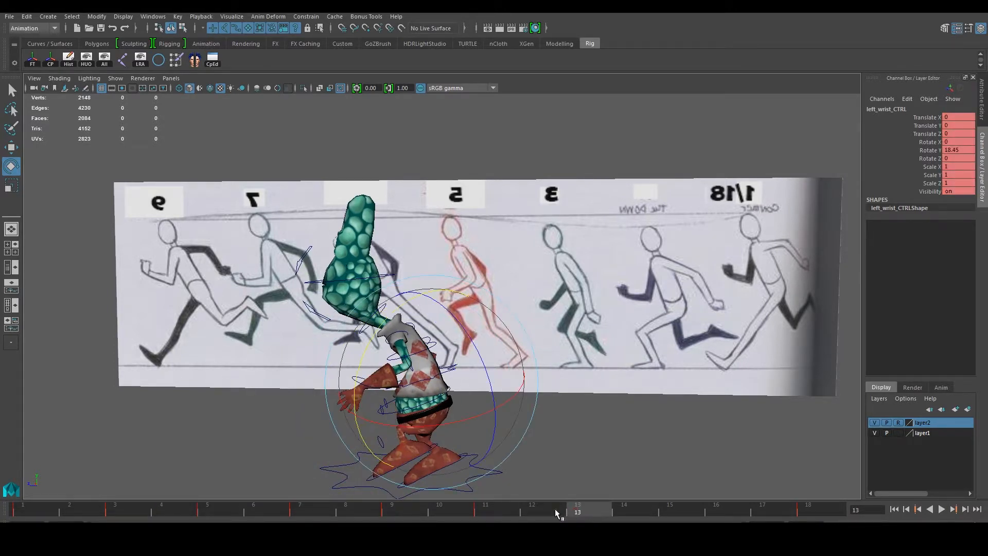
click(555, 511)
right_click(556, 511)
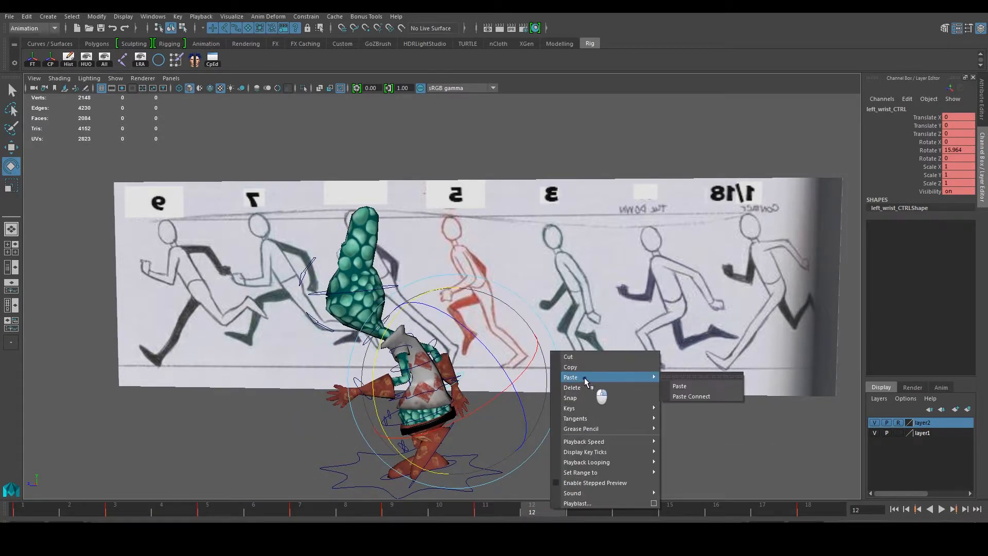
click(674, 382)
- Copy the left wrist control's keys in the frame 2 to 3 range and paste them at frame 15
shift+drag(126, 510, 99, 511)
right_click(99, 511)
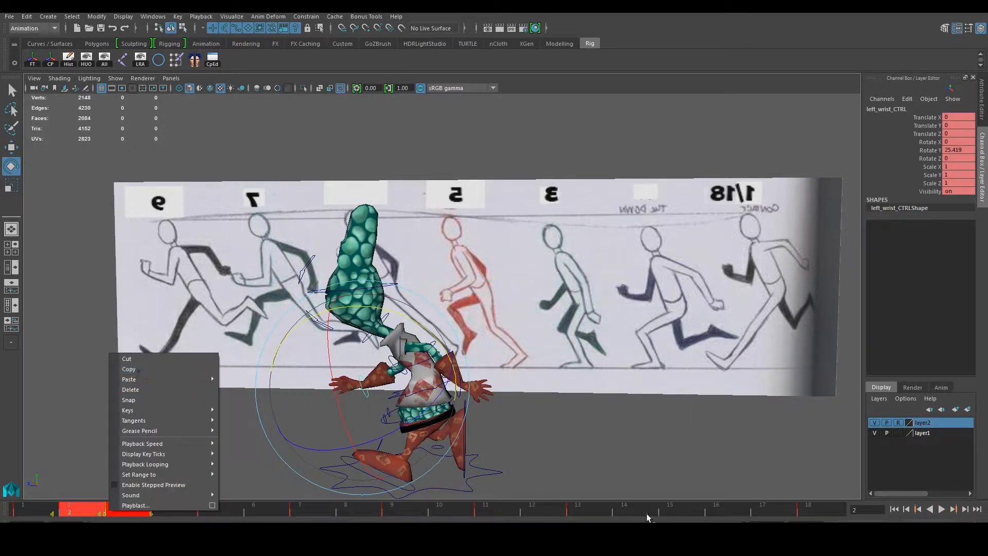
click(178, 371)
click(706, 513)
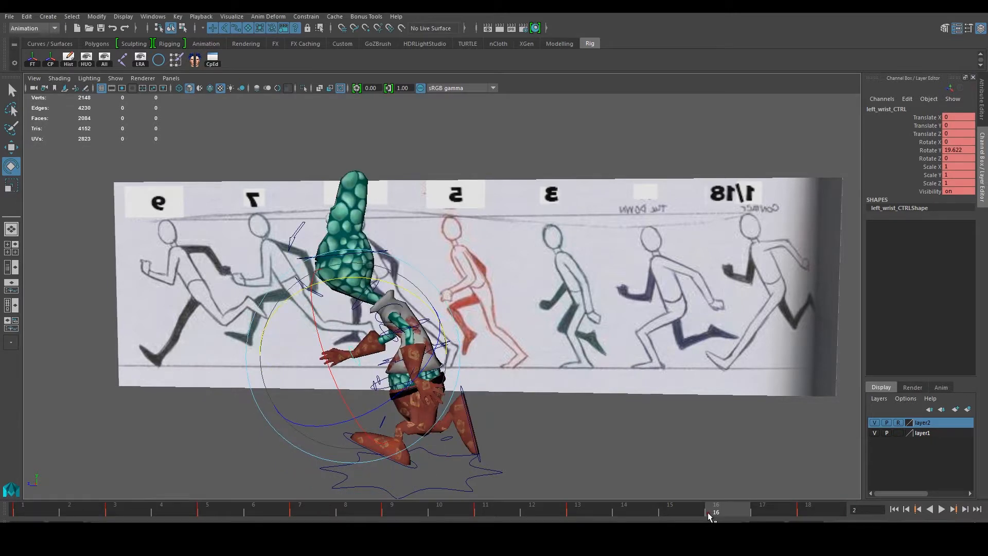
click(693, 511)
right_click(693, 511)
mouse_move(726, 381)
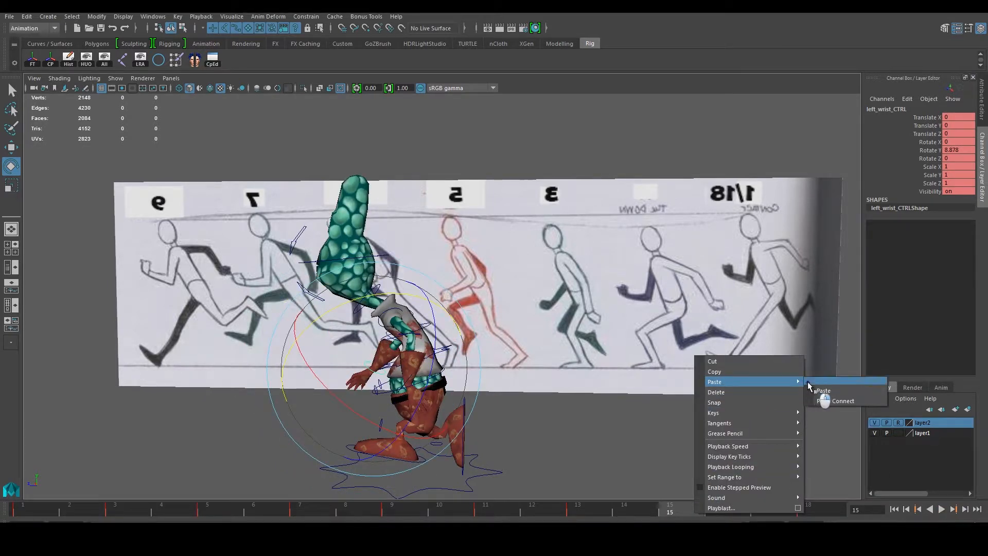
click(823, 391)
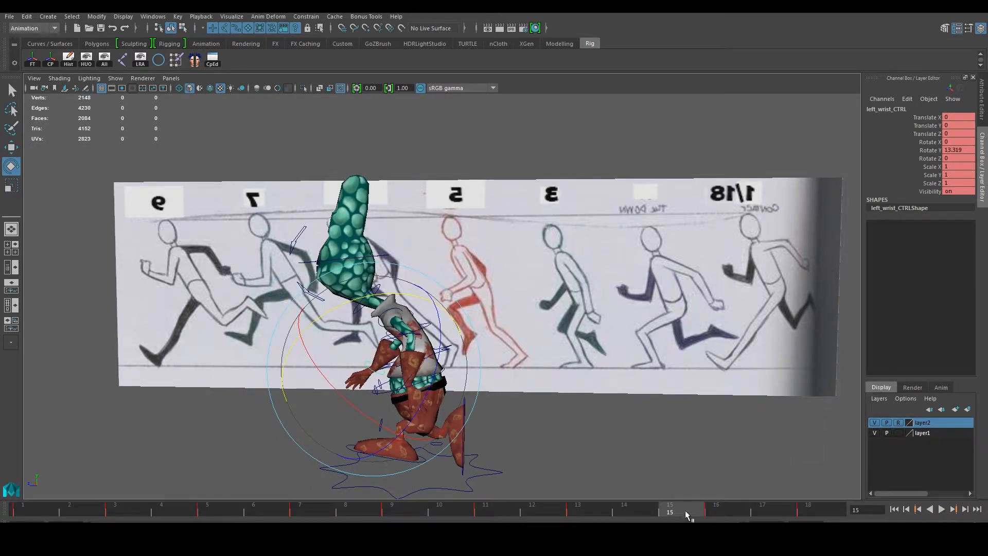
- Select the left elbow control and copy its key at frame 7
scroll(555, 401, up, 5)
alt+drag(556, 401, 444, 412)
click(734, 386)
scroll(657, 368, up, 4)
alt+drag(656, 369, 591, 346)
click(635, 415)
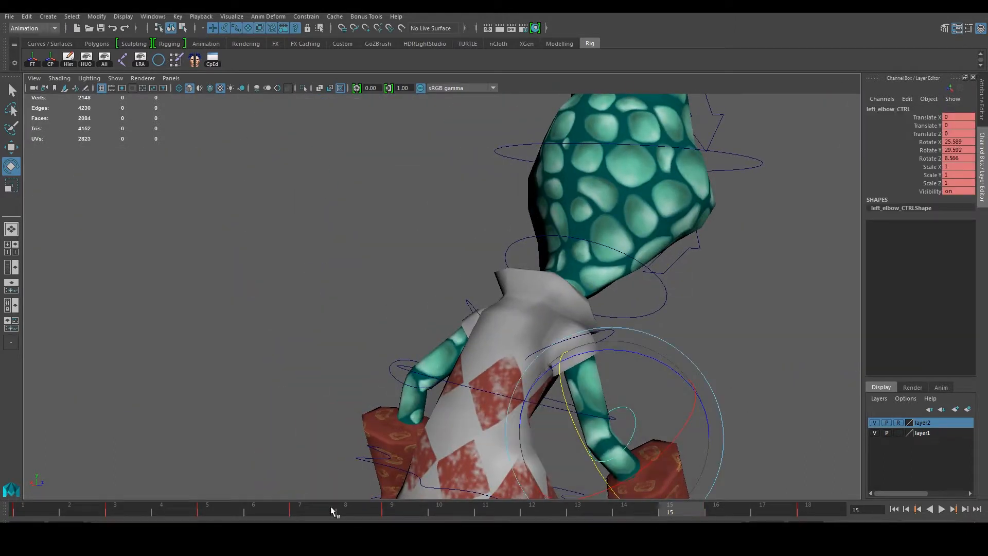
shift+click(297, 512)
right_click(296, 512)
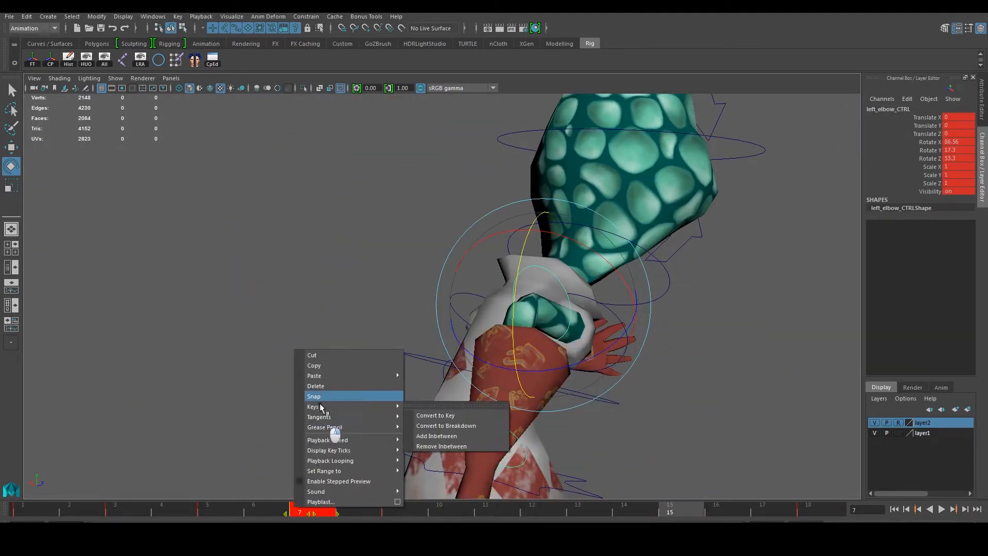
click(329, 365)
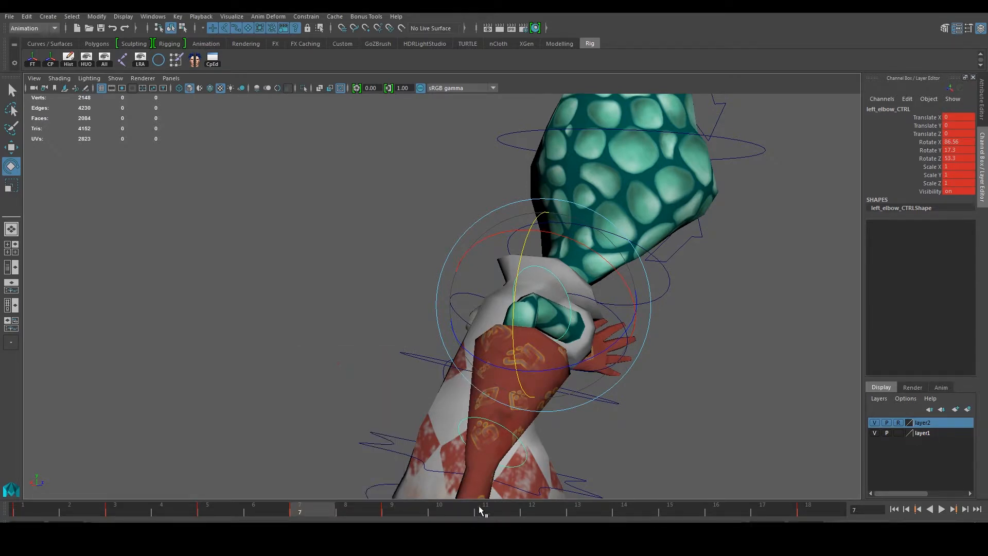
- Paste the copied left elbow key at frame 11
click(481, 511)
right_click(482, 509)
mouse_move(555, 377)
click(617, 387)
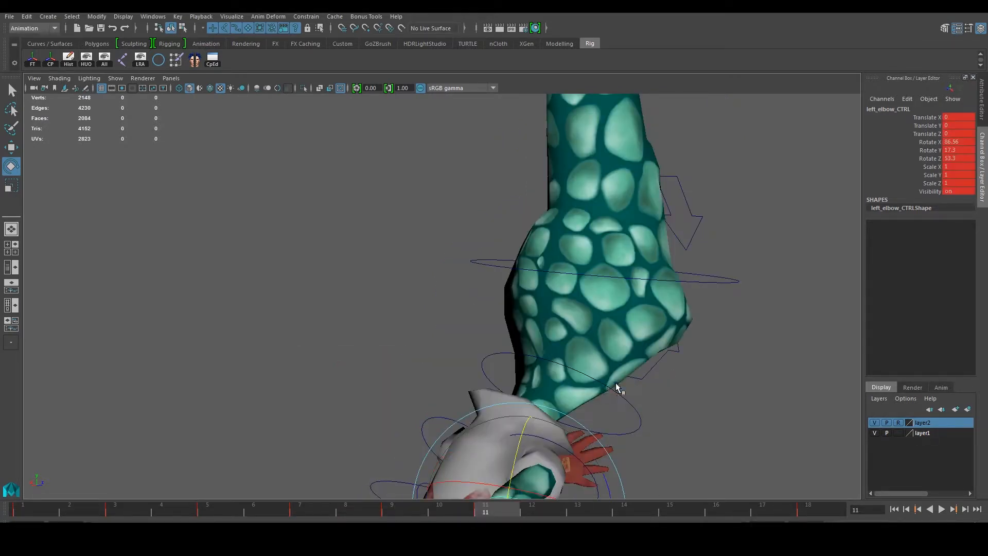
- Copy the left elbow control's keys in the frame 4 to 5 range and paste them at frame 12
click(201, 514)
shift+drag(201, 514, 154, 514)
right_click(203, 512)
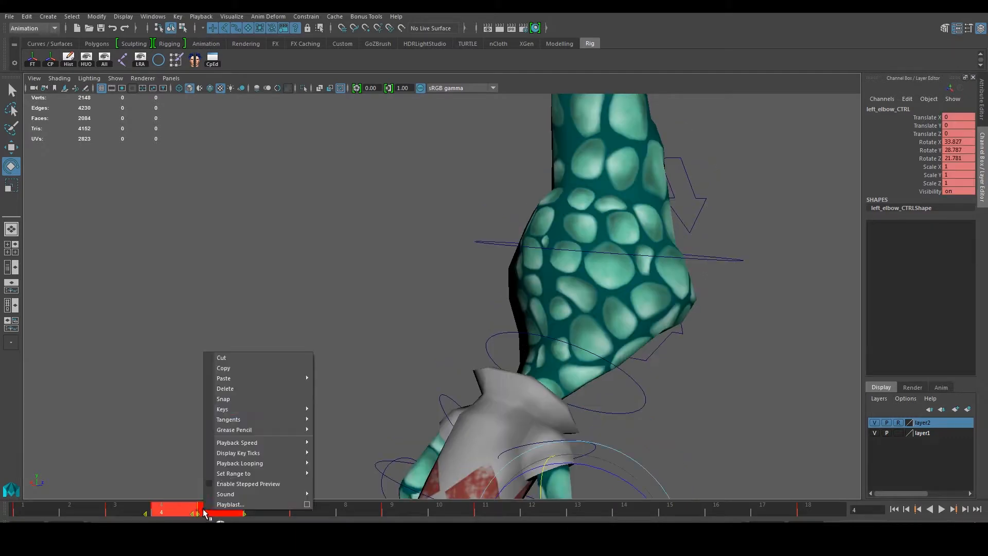
click(570, 511)
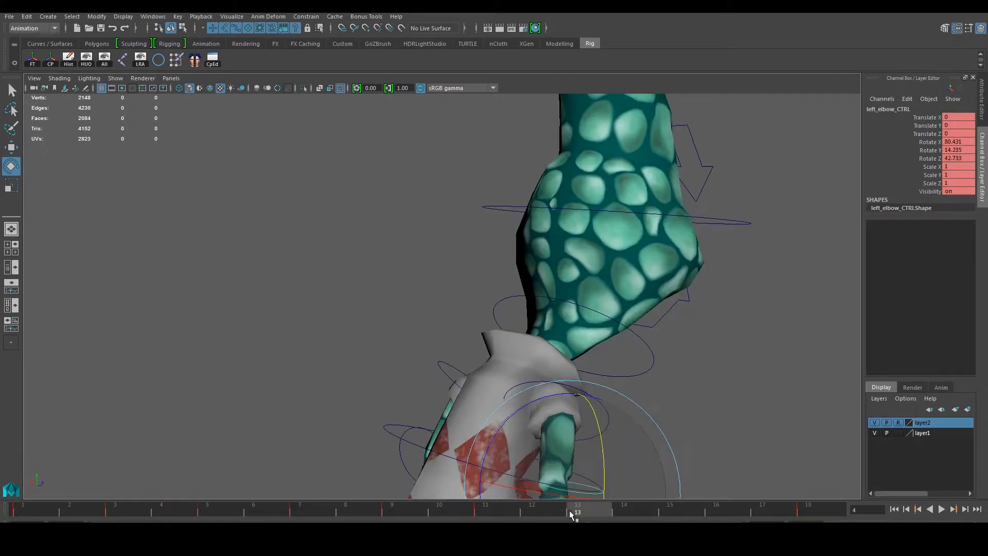
click(543, 511)
right_click(543, 511)
mouse_move(617, 381)
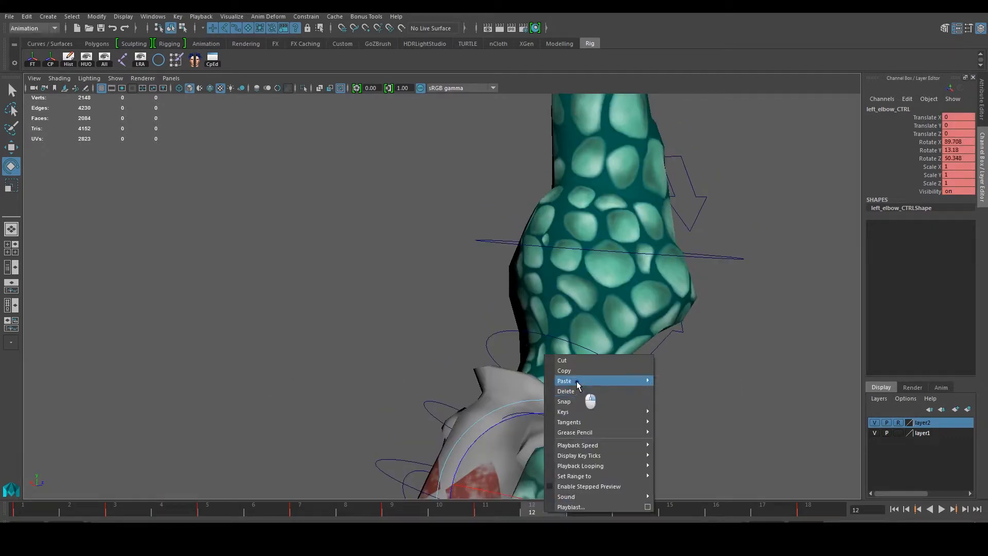
click(673, 389)
- Copy the left elbow control's keys in the frame 2 to 3 range and paste them at frame 15
drag(116, 508, 107, 509)
right_click(108, 508)
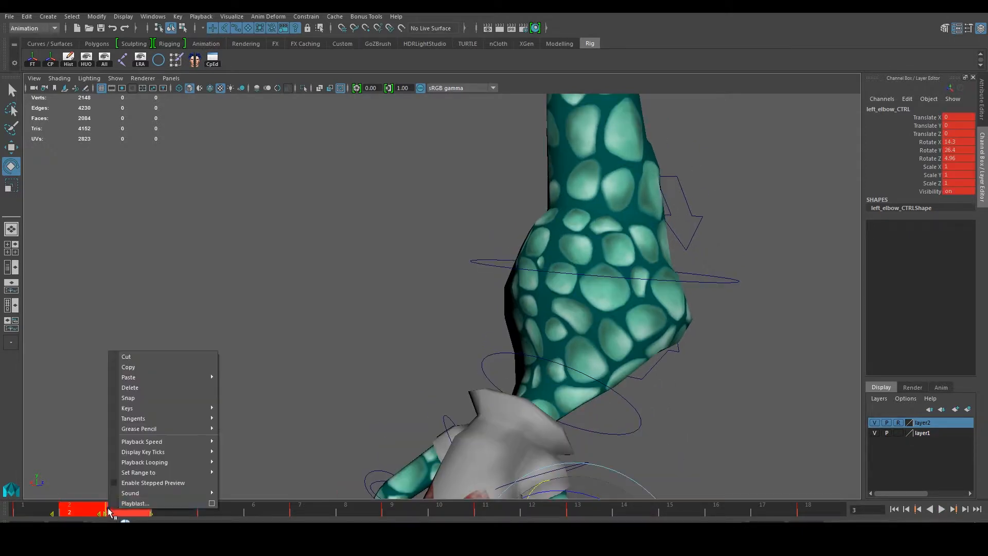
click(150, 372)
click(677, 510)
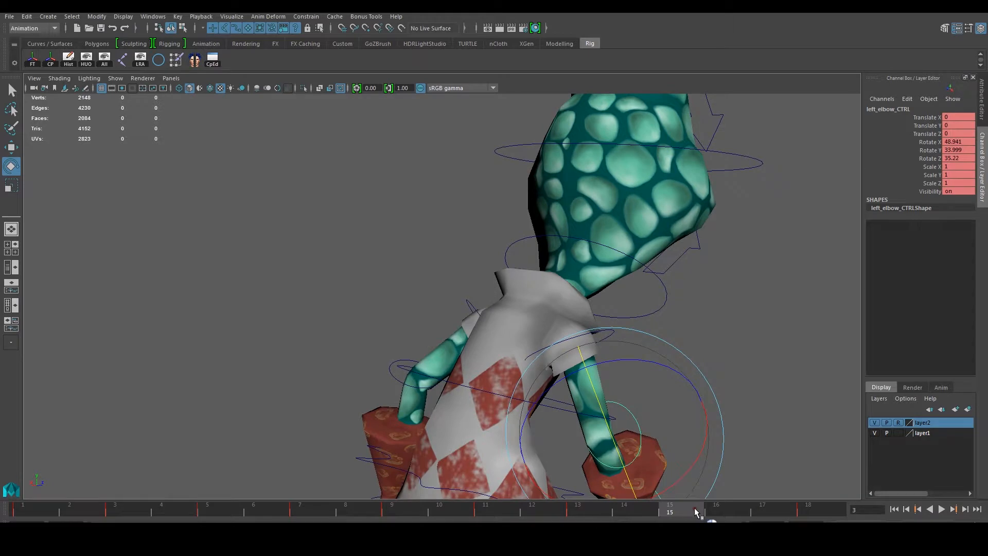
right_click(700, 512)
mouse_move(730, 384)
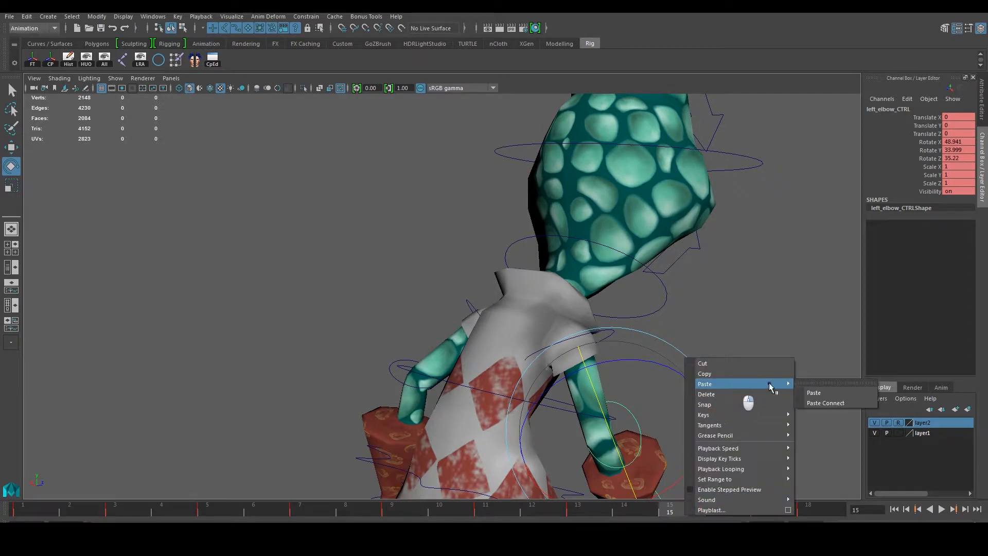
click(819, 393)
- Select the left shoulder control and copy its keys in the frame 6 to 7 range
scroll(748, 371, down, 3)
click(738, 378)
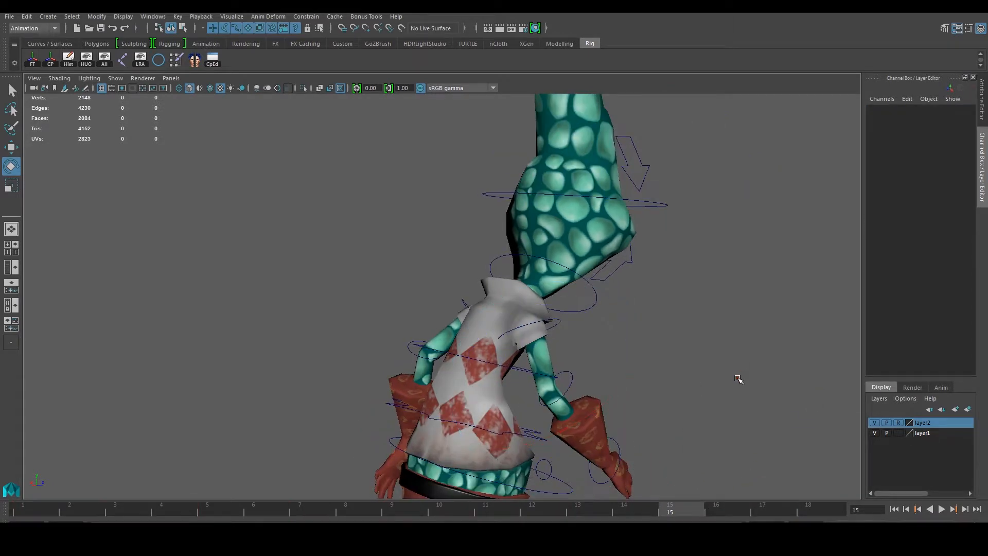
click(622, 450)
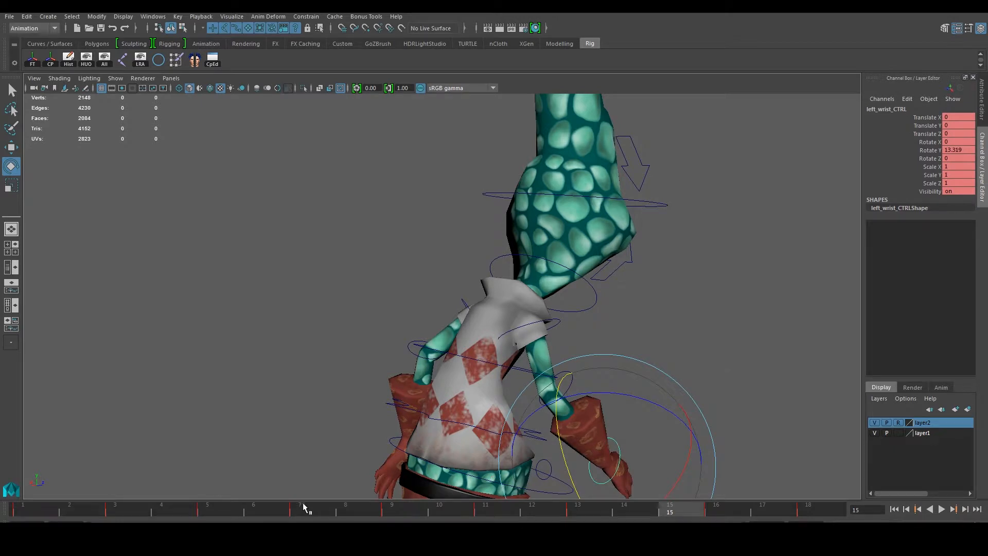
click(686, 317)
click(560, 324)
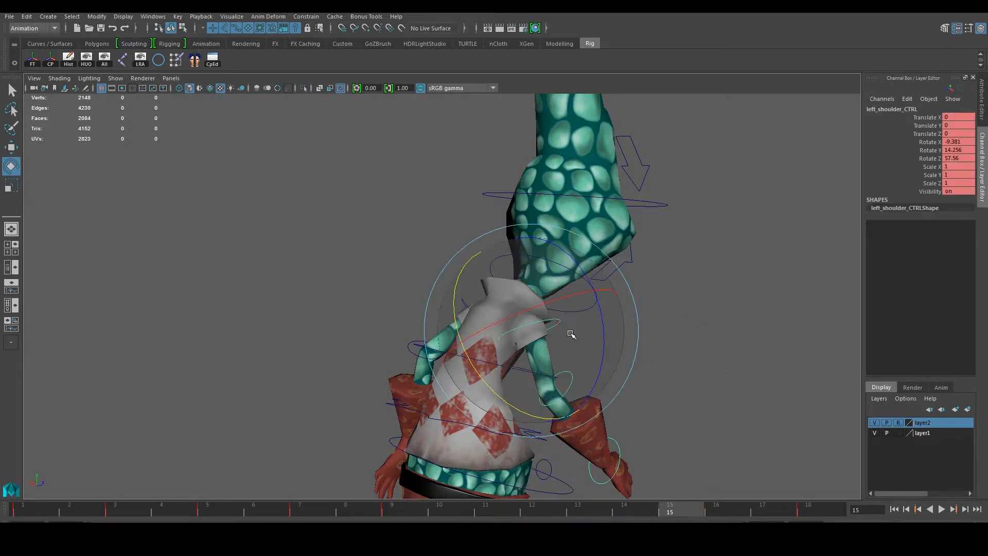
shift+drag(292, 511, 287, 512)
right_click(289, 511)
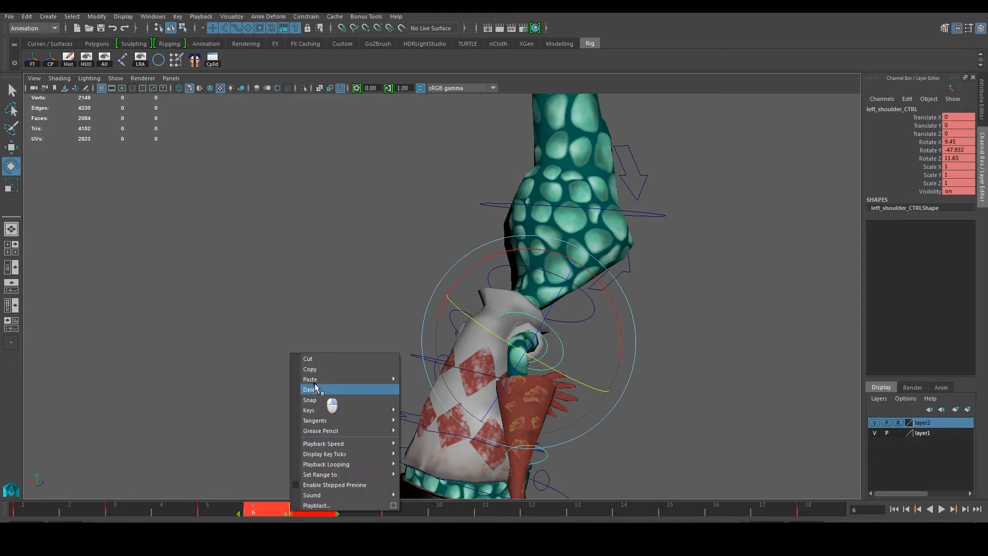
click(337, 370)
- Paste the copied left shoulder keys at frame 10
click(461, 512)
right_click(458, 510)
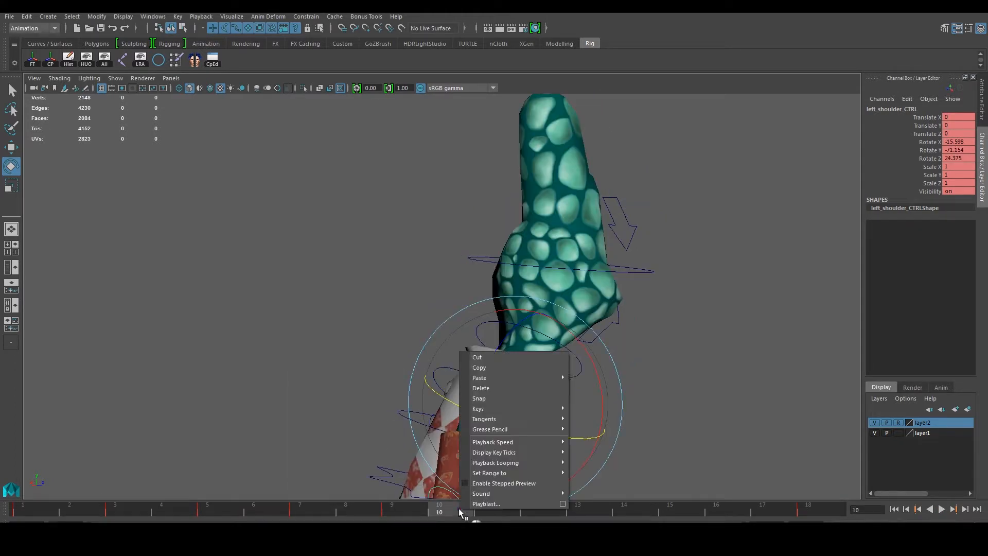
mouse_move(542, 377)
click(600, 386)
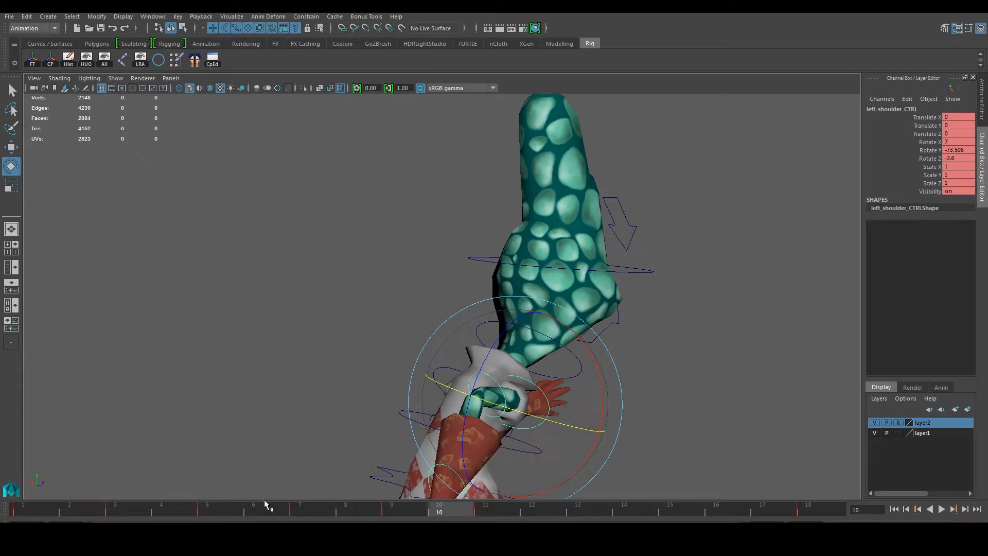
- Copy the left shoulder control's keys in the frame 4 to 5 range and paste them at frame 12
shift+drag(209, 512, 195, 513)
right_click(196, 513)
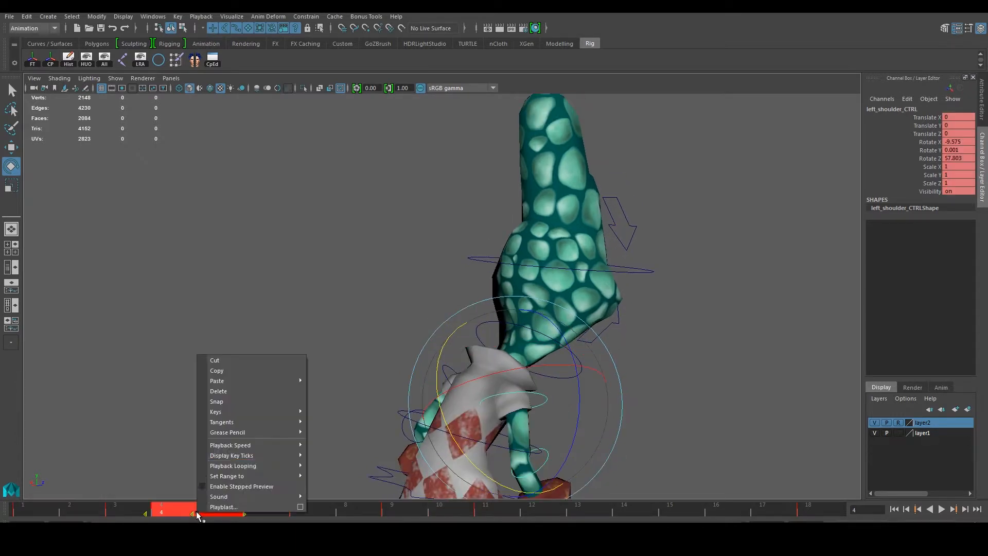
click(223, 370)
click(559, 510)
right_click(559, 511)
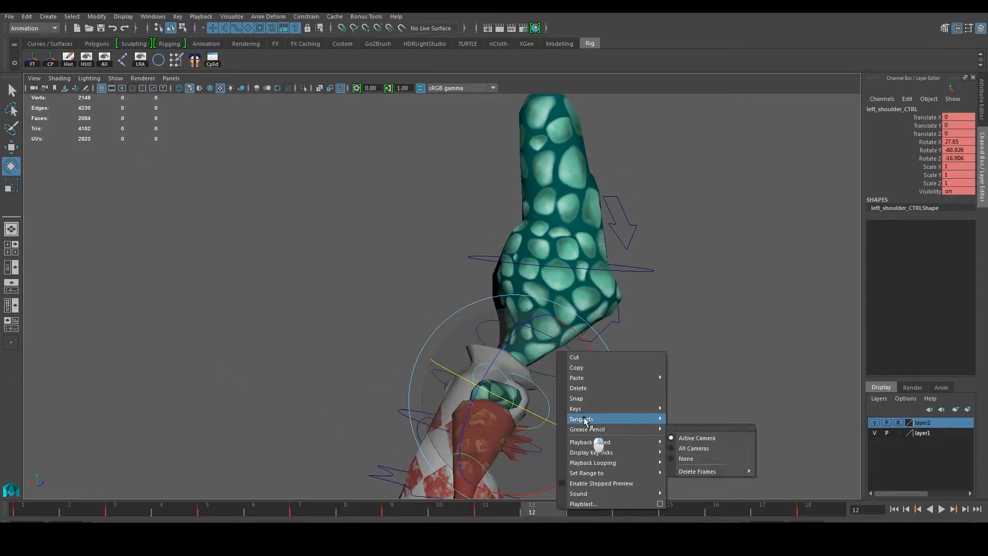
click(683, 381)
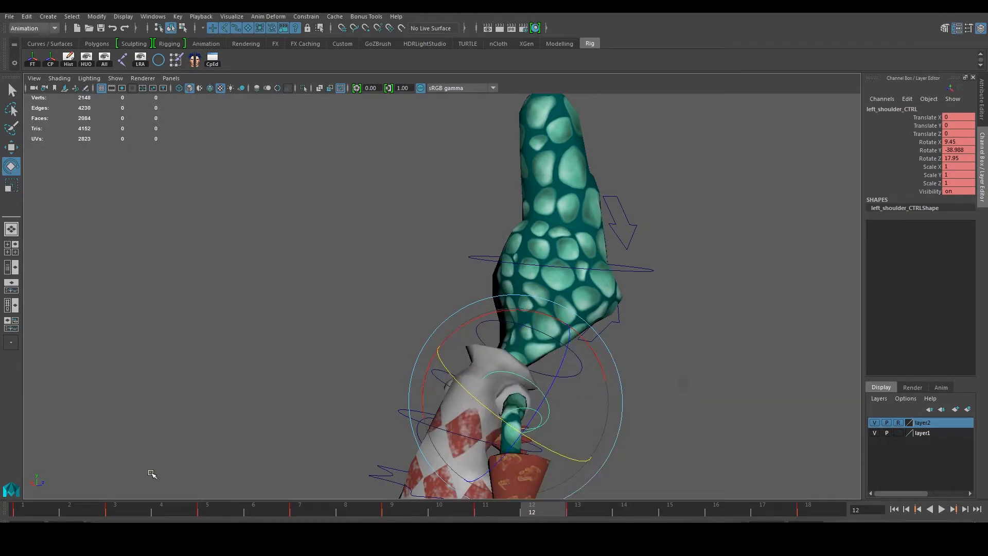
- Copy the left shoulder control's key at frame 3 and paste it at frame 16
shift+click(107, 510)
right_click(108, 510)
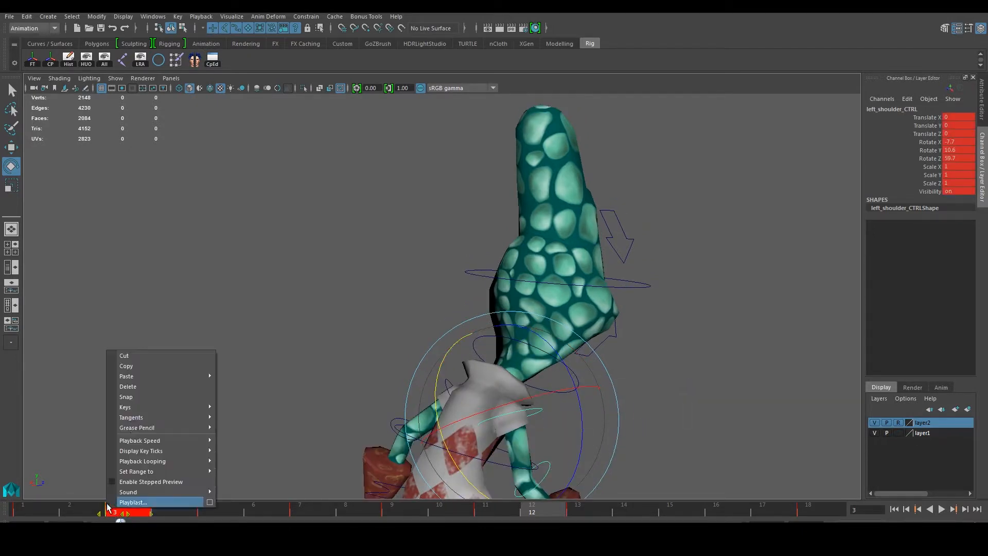
click(144, 366)
drag(660, 513, 712, 511)
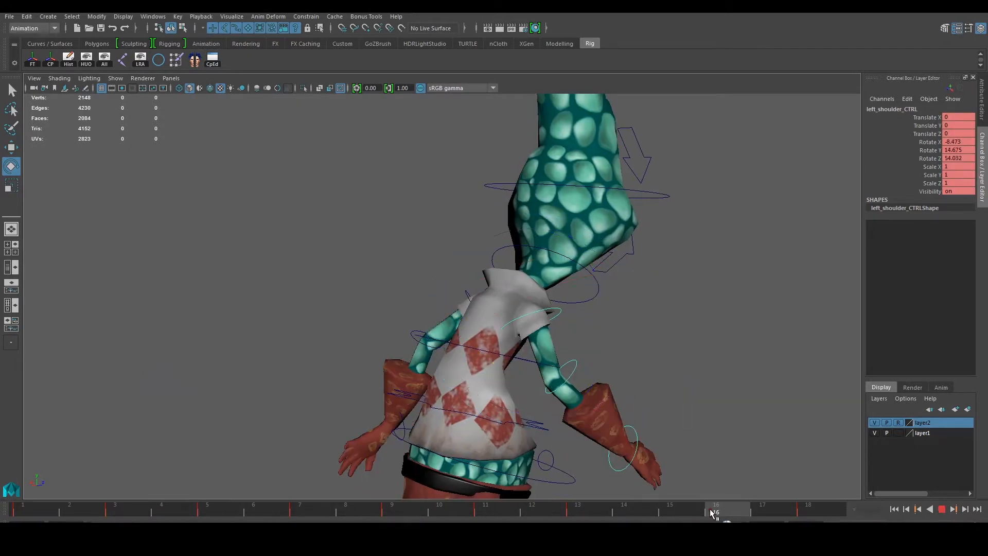
right_click(711, 510)
mouse_move(737, 380)
click(831, 387)
- Scrub and play back the run cycle, examining the arm swing and body motion from several angles against the reference drawings
drag(669, 510, 582, 512)
click(692, 400)
alt+right_drag(689, 399, 600, 398)
alt+drag(599, 398, 634, 433)
click(939, 509)
alt+drag(806, 463, 460, 394)
scroll(461, 394, up, 1)
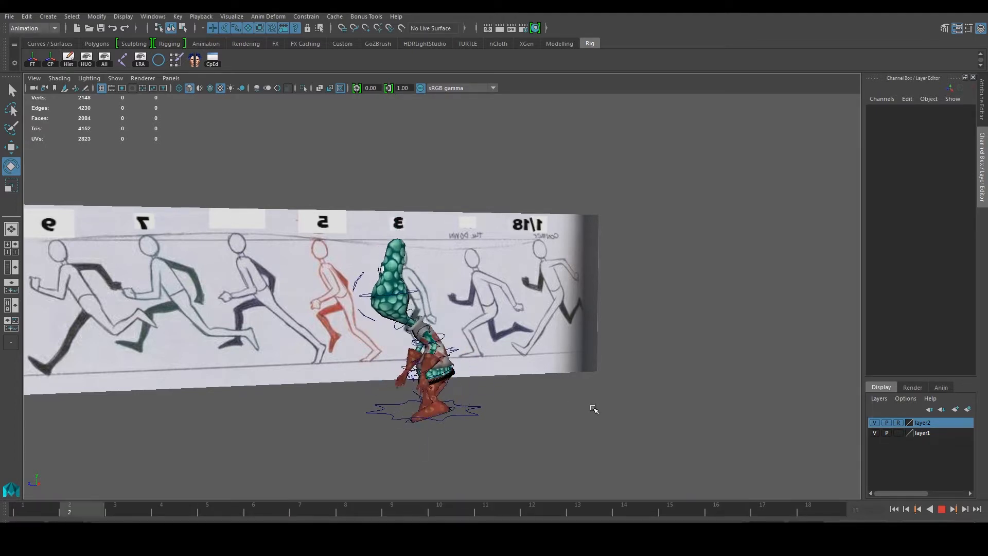
alt+drag(381, 360, 452, 363)
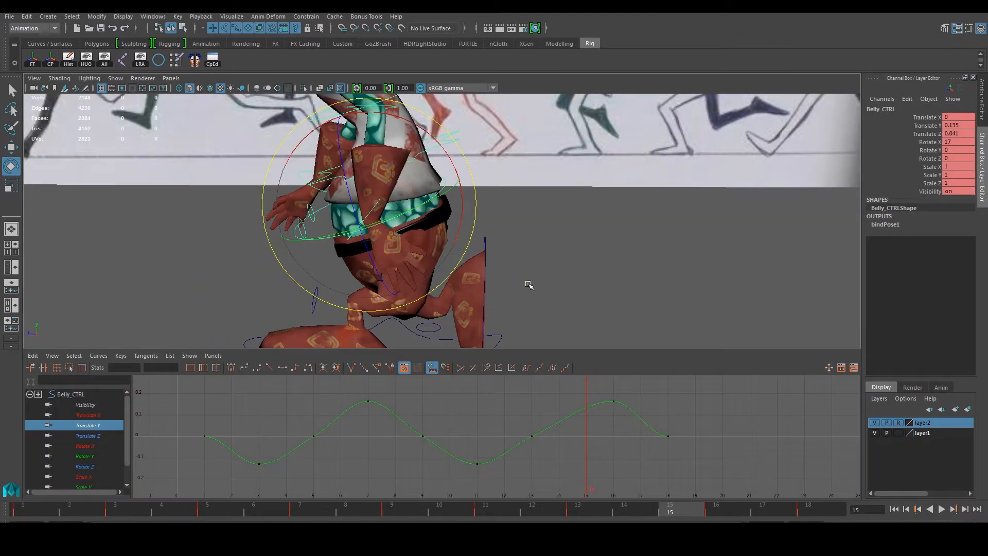
alt+drag(528, 282, 580, 287)
alt+middle_drag(580, 287, 589, 303)
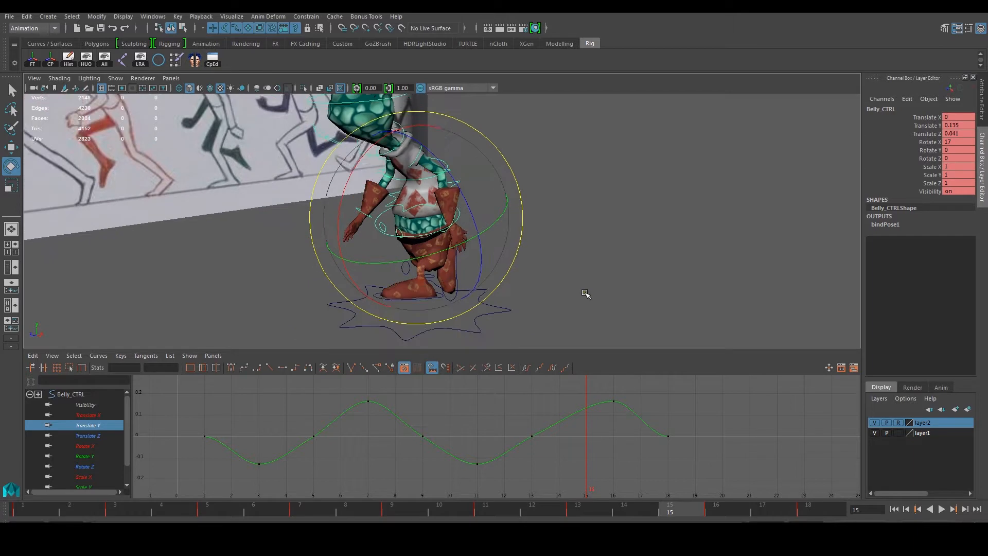
- Examine the belly control's Translate Y curve and the left foot control's animation curves across the run cycle
alt+drag(588, 304, 591, 289)
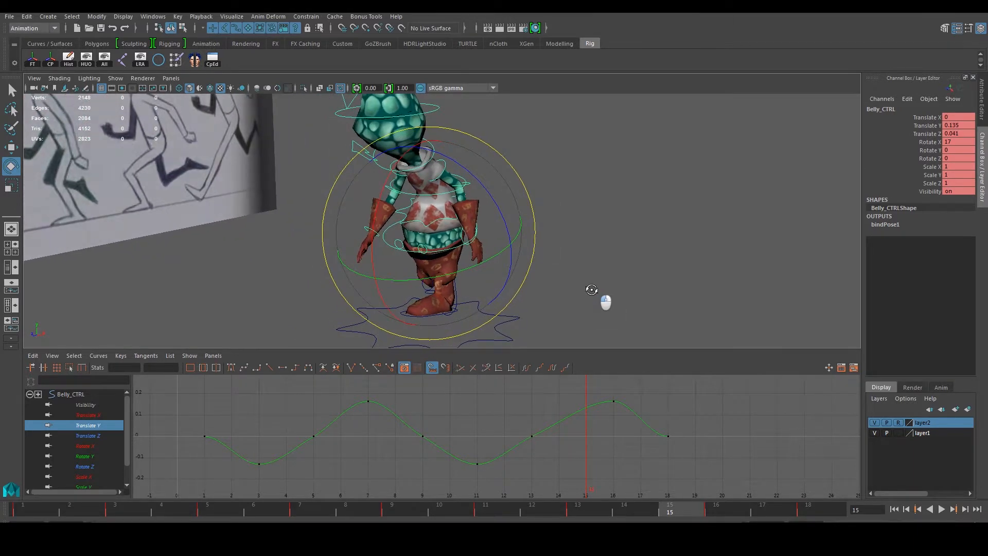
scroll(362, 405, up, 3)
alt+middle_drag(397, 416, 356, 430)
scroll(461, 446, up, 3)
alt+middle_drag(485, 439, 483, 434)
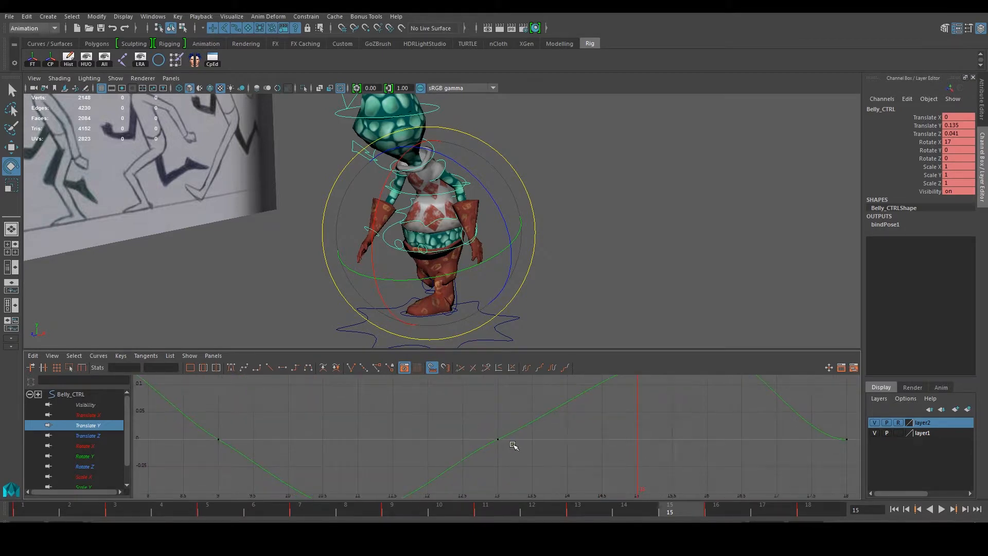
alt+middle_drag(311, 420, 298, 427)
alt+middle_drag(468, 433, 355, 447)
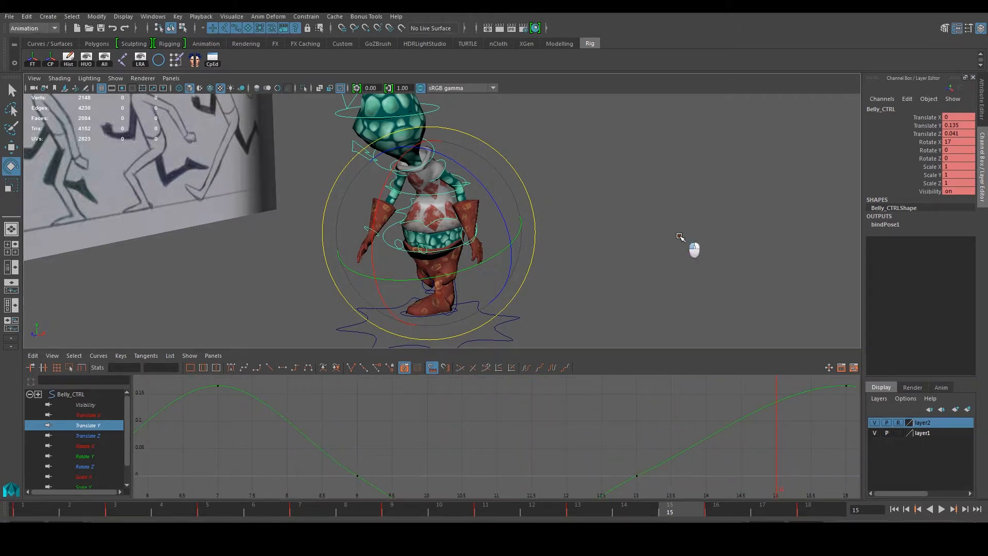
click(679, 236)
click(459, 311)
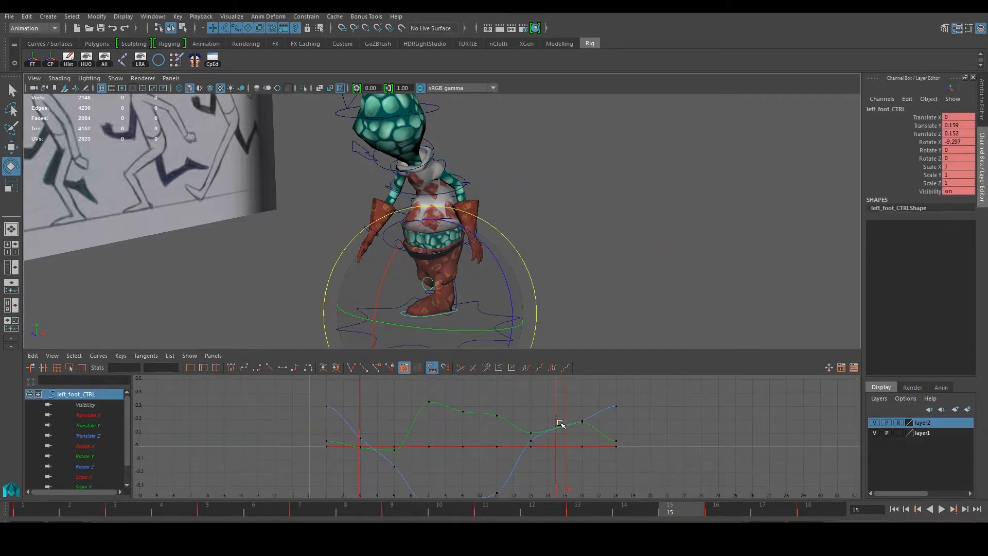
key(a)
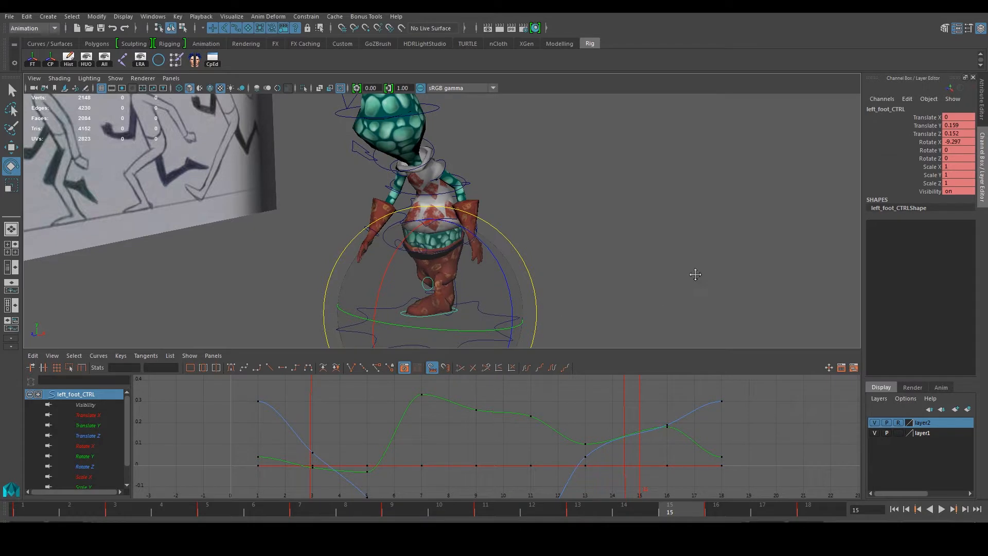
alt+middle_drag(695, 275, 695, 228)
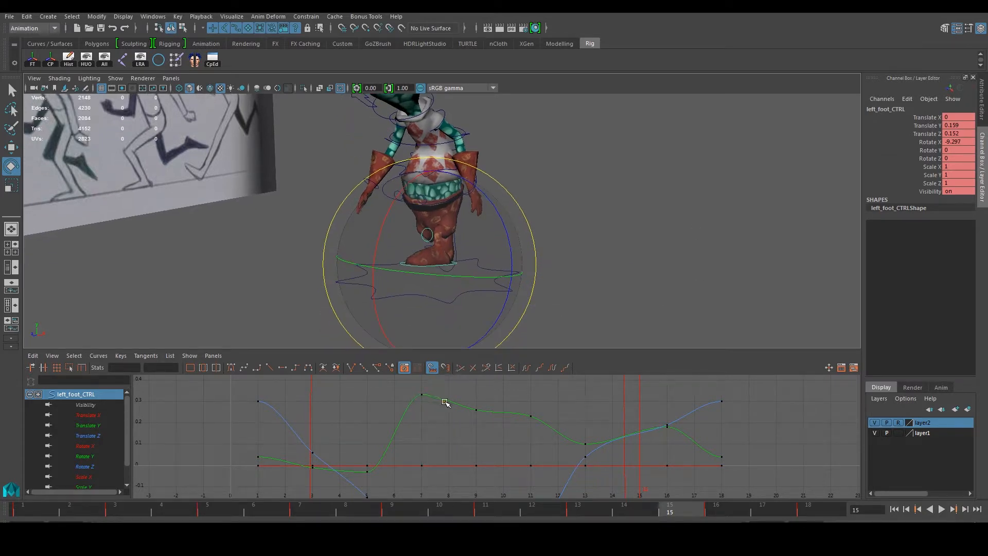
alt+middle_drag(591, 461, 535, 380)
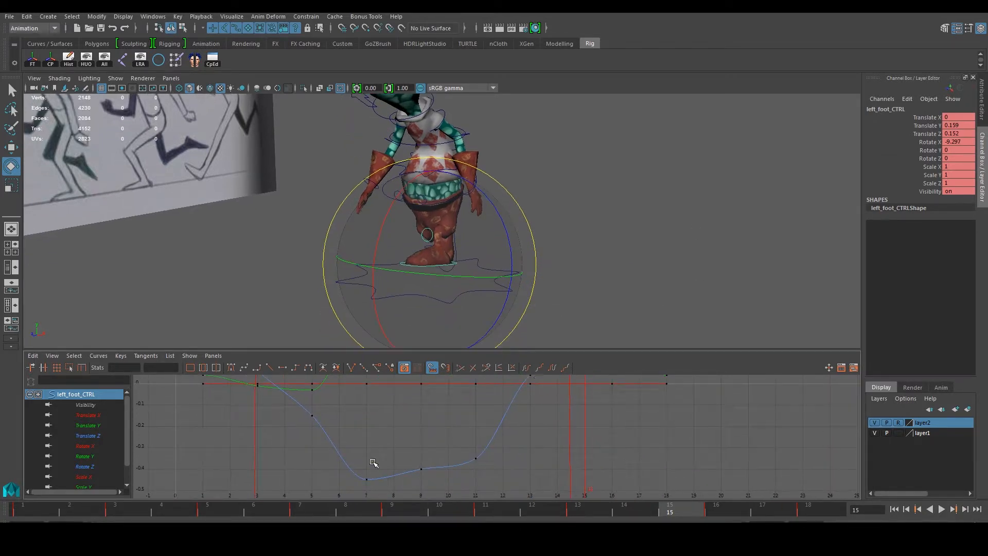
alt+drag(613, 288, 542, 242)
click(585, 236)
alt+middle_drag(522, 329, 524, 213)
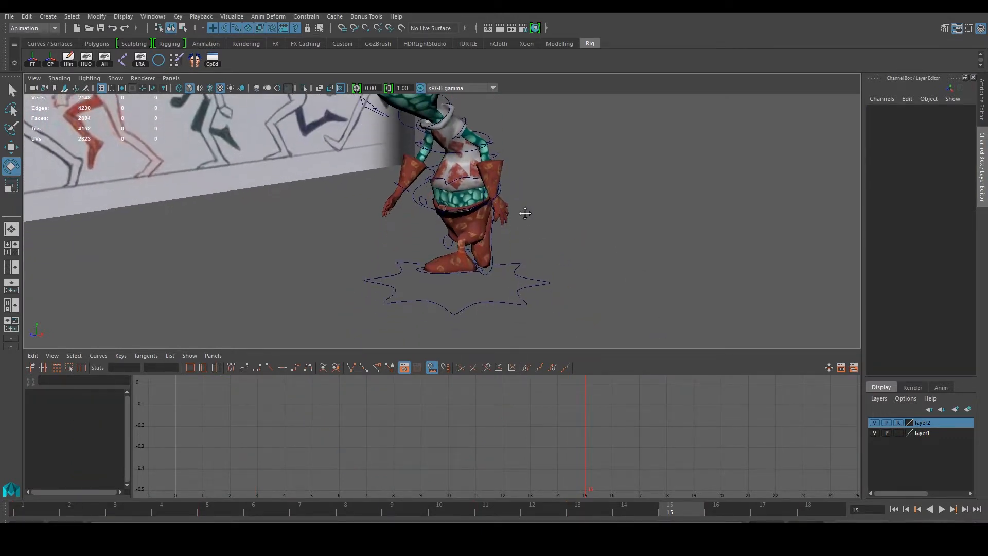
- Isolate and frame the belly control's Translate Y curve and turn on the infinity display
click(421, 206)
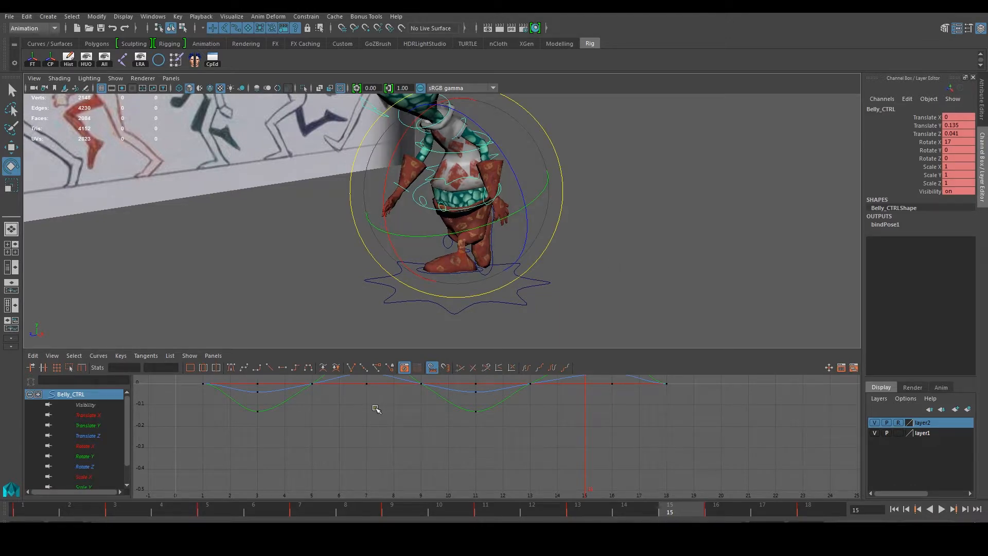
key(a)
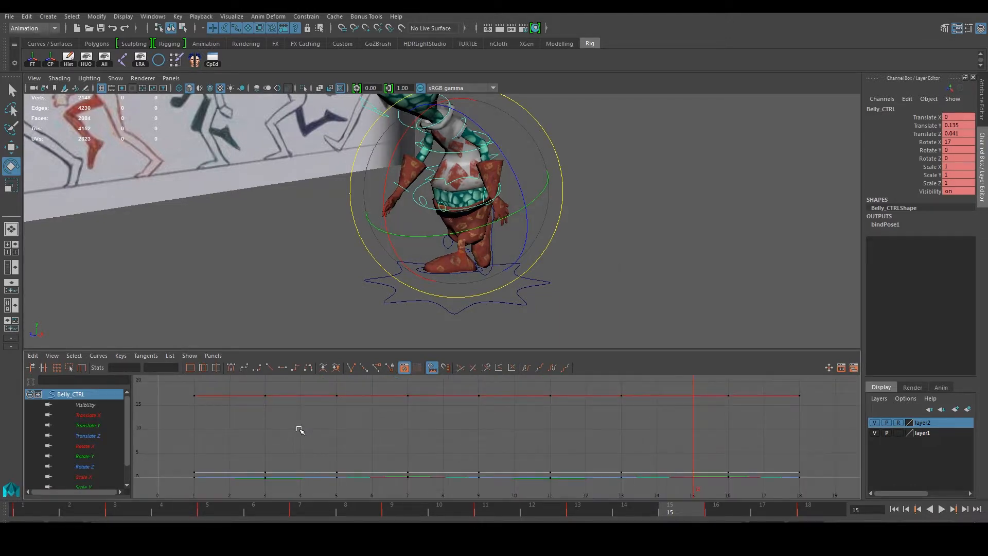
click(88, 425)
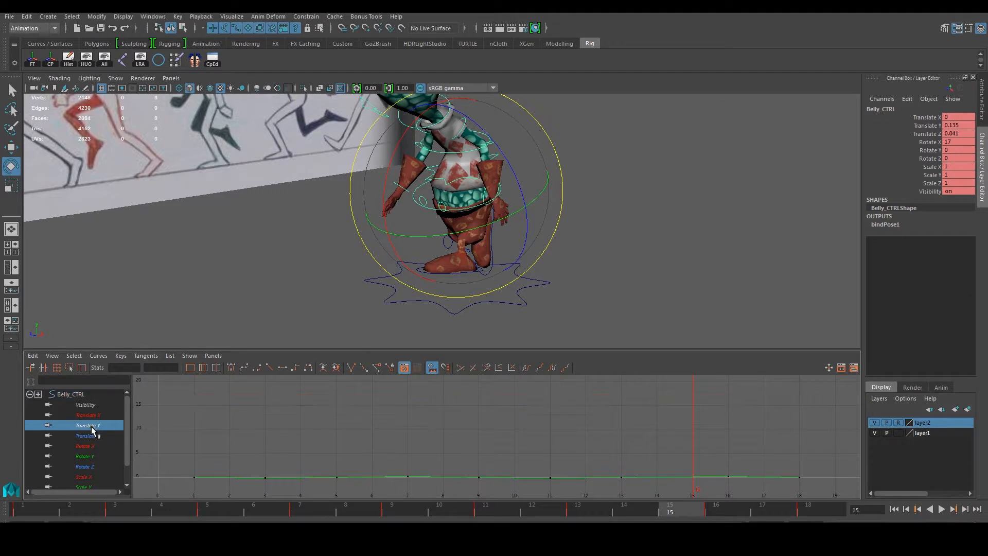
key(f)
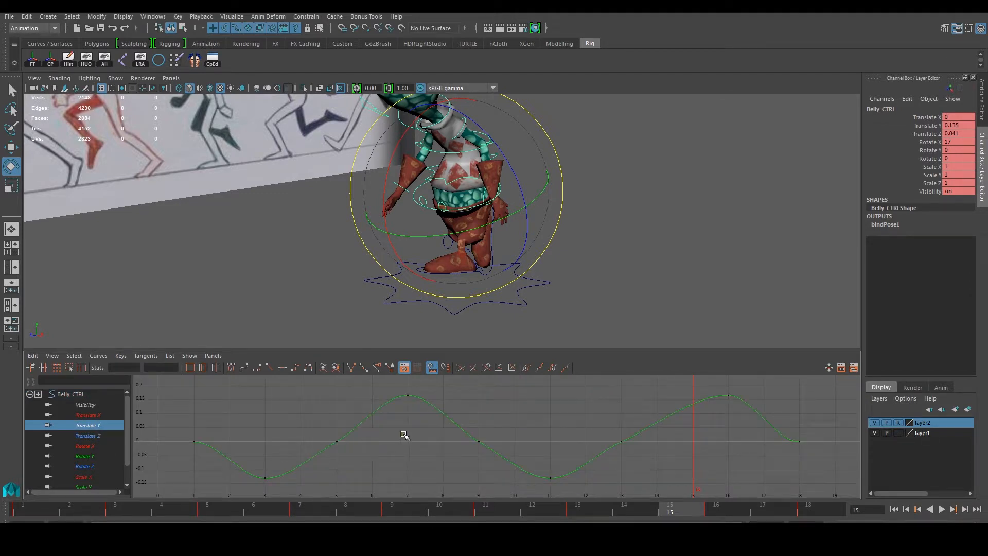
click(52, 355)
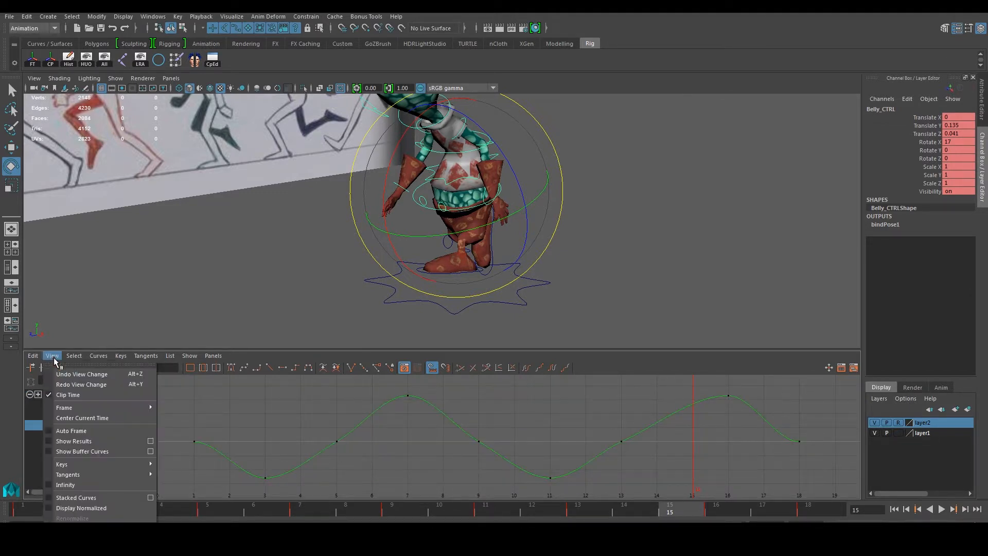
click(48, 485)
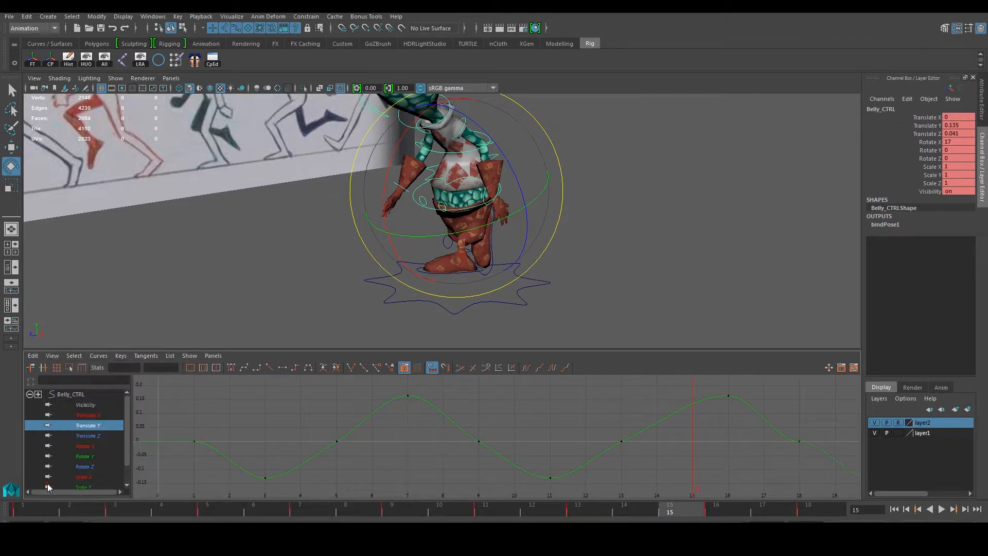
- Check the Cycle post-infinity option for the Translate Y curve and inspect how the curve continues past frame 18
click(105, 356)
mouse_move(146, 153)
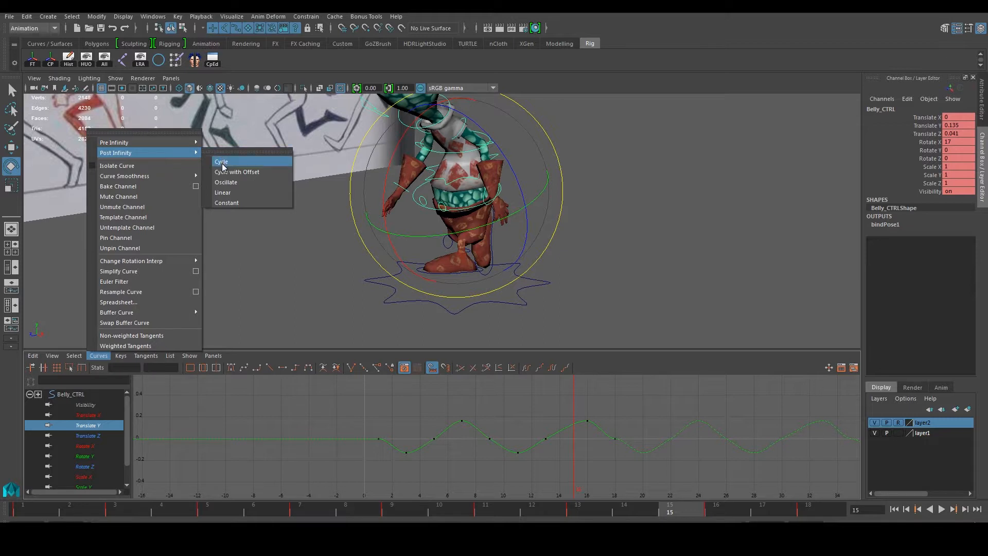
click(500, 408)
scroll(492, 420, up, 3)
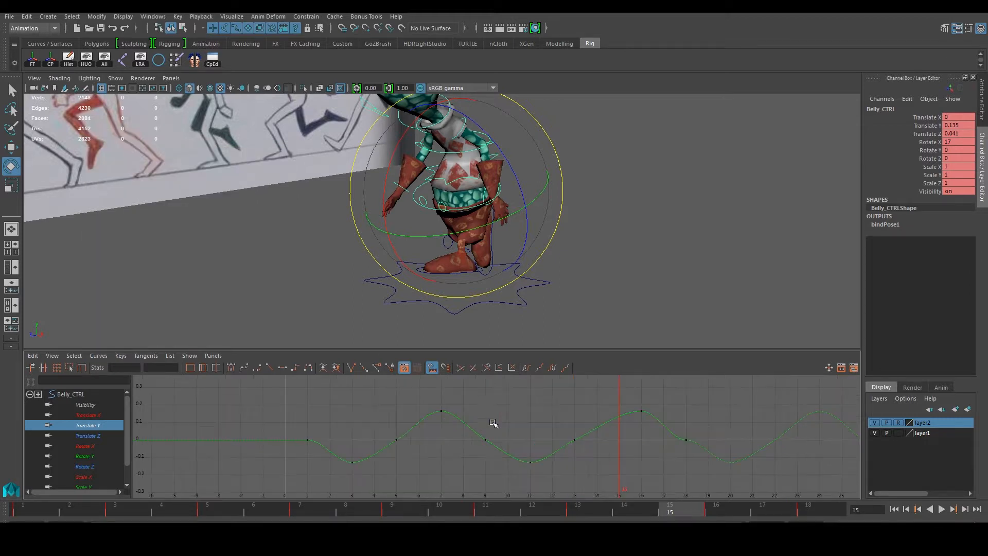
alt+middle_drag(484, 428, 401, 436)
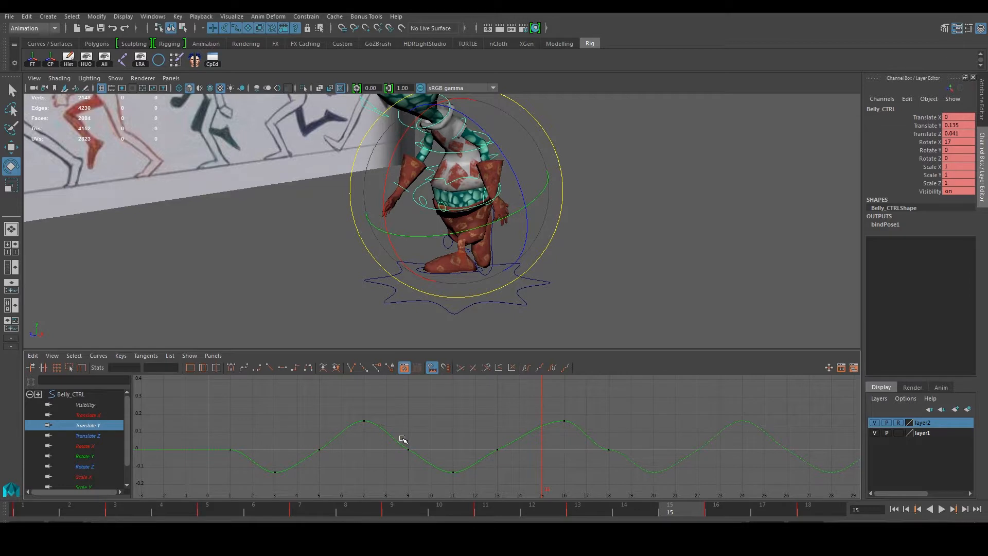
alt+middle_drag(437, 438, 392, 420)
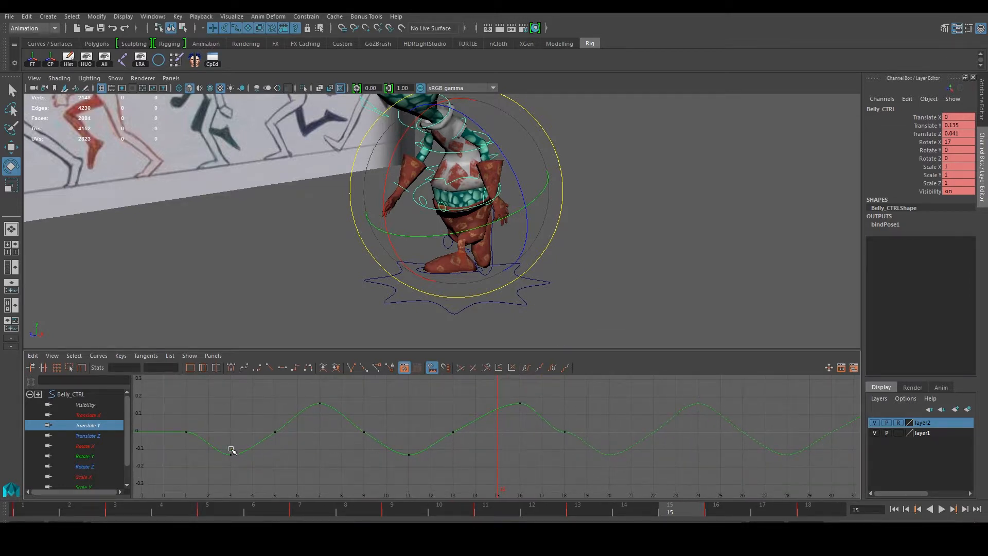
- Break the tangents of the belly's Translate Y key at frame 18 and tilt its outgoing handle downward
drag(535, 438, 576, 427)
scroll(570, 435, up, 3)
alt+middle_drag(443, 443, 539, 458)
scroll(518, 459, down, 3)
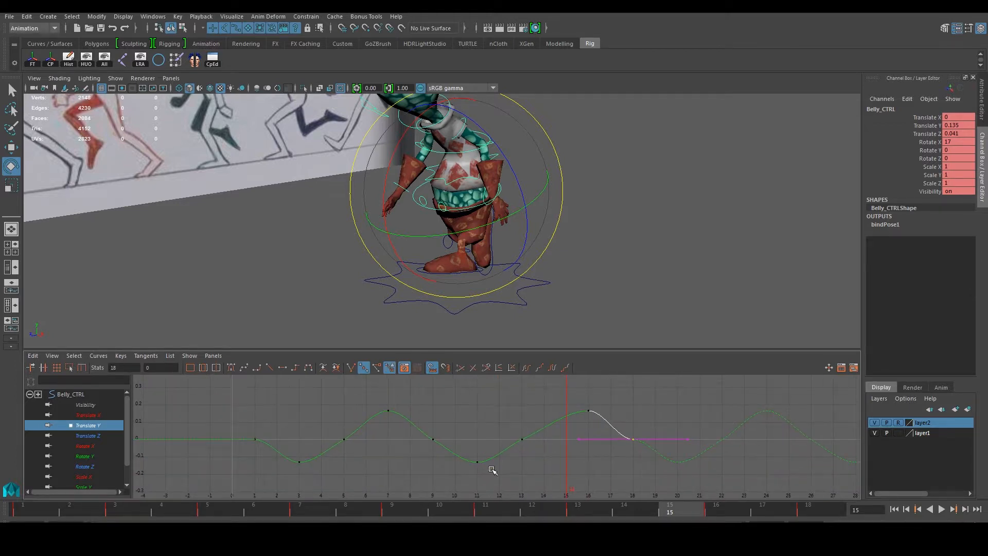
alt+middle_drag(633, 447, 520, 447)
scroll(507, 440, up, 2)
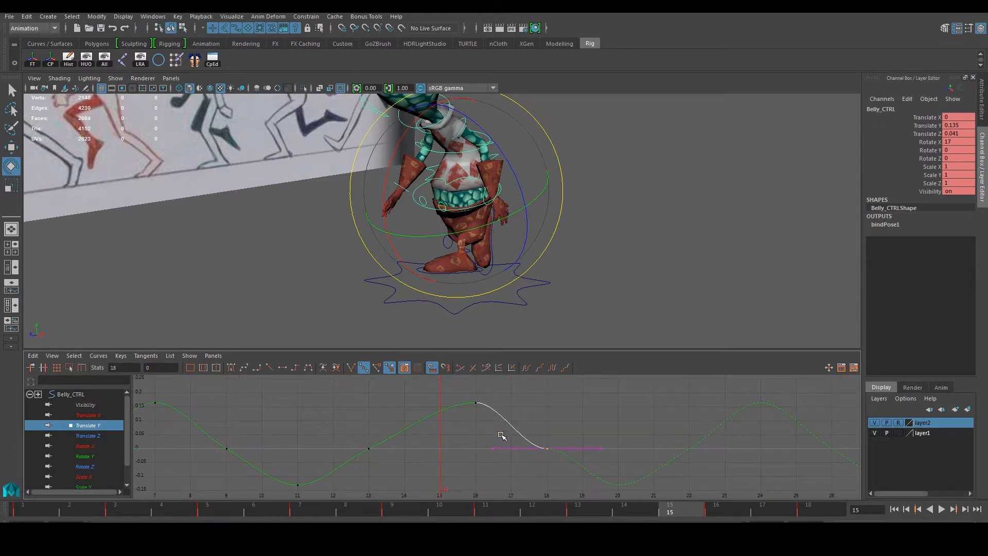
click(349, 368)
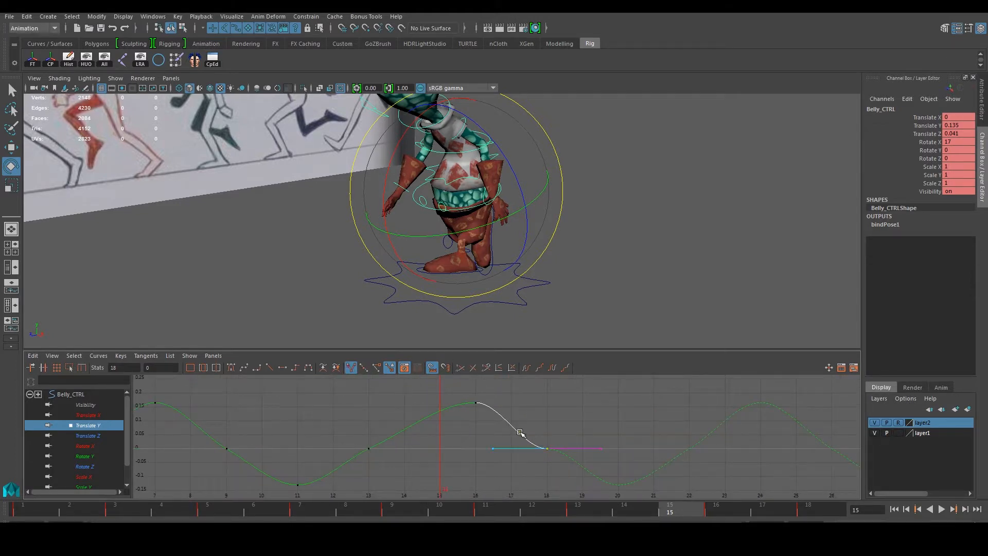
click(600, 455)
drag(559, 429, 560, 428)
click(602, 449)
middle_drag(603, 449, 597, 478)
- Raise the incoming handle of the Translate Y key at frame 18 so it lines up with the outgoing slope
click(546, 447)
middle_drag(496, 452, 518, 427)
alt+right_drag(519, 428, 544, 437)
alt+middle_drag(544, 438, 465, 411)
alt+right_drag(464, 411, 501, 429)
drag(476, 419, 491, 407)
middle_drag(484, 412, 456, 419)
drag(476, 433, 502, 410)
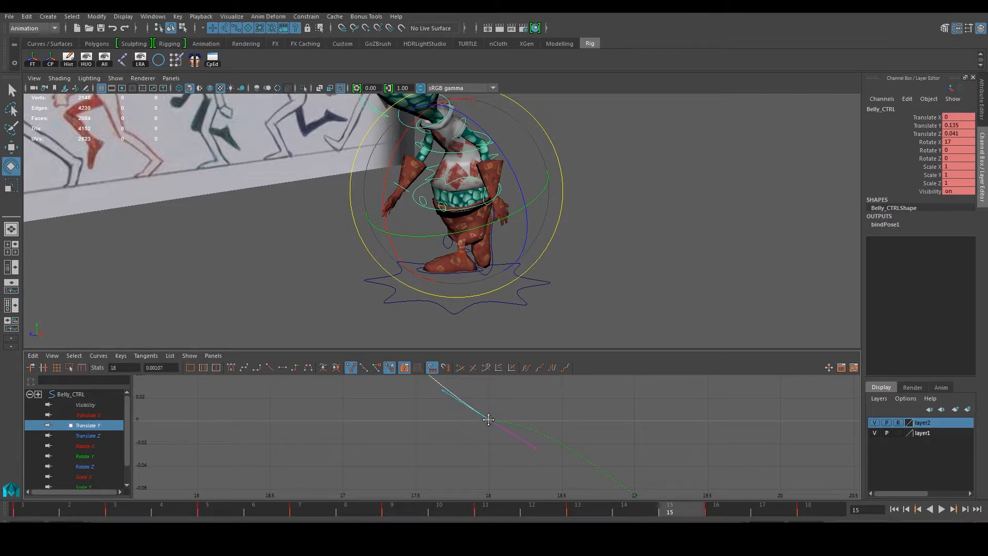
- Tilt the outgoing handle of the belly's Translate Y key at frame 1 downward to match the end of the cycle
alt+right_drag(488, 420, 336, 440)
alt+middle_drag(336, 440, 466, 447)
drag(283, 441, 325, 424)
key(a)
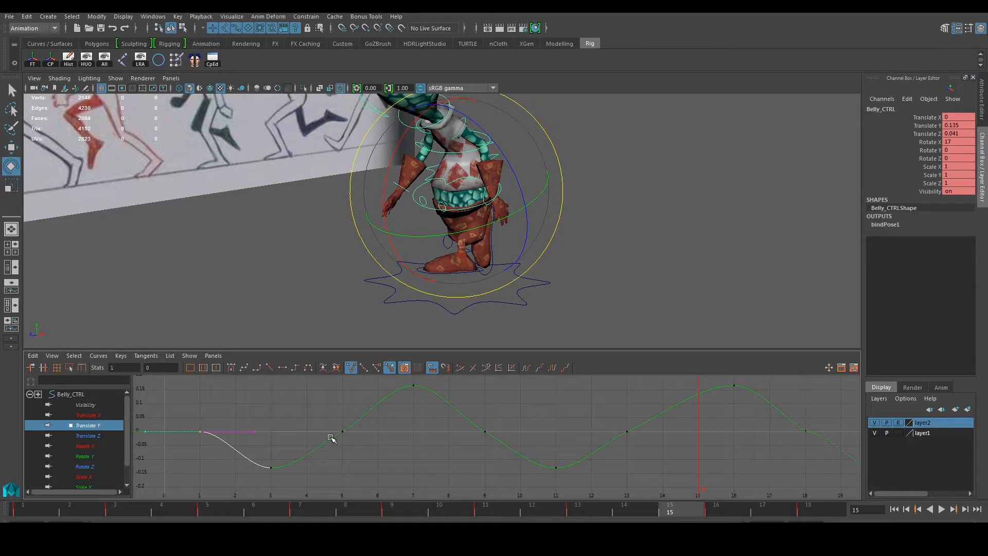
drag(248, 424, 258, 440)
middle_drag(257, 432, 243, 465)
middle_drag(242, 468, 251, 465)
- Raise the outgoing handle of the belly's Translate Y key at frame 13 to steepen the rise toward frame 16
alt+middle_drag(643, 410, 517, 407)
alt+right_drag(517, 408, 664, 414)
drag(665, 414, 798, 452)
alt+middle_drag(727, 426, 708, 411)
click(767, 415)
scroll(754, 425, down, 4)
scroll(709, 434, up, 2)
drag(452, 424, 487, 454)
drag(508, 415, 533, 431)
middle_drag(529, 423, 527, 413)
- Steepen the belly's Translate Y curve by lowering the outgoing handle at frame 9 and raising the one at frame 5
drag(307, 425, 349, 454)
click(380, 470)
middle_drag(379, 470, 377, 477)
drag(162, 427, 206, 449)
alt+middle_drag(206, 449, 297, 457)
drag(302, 412, 335, 430)
middle_drag(329, 425, 328, 415)
scroll(350, 420, down, 3)
click(498, 418)
alt+middle_drag(565, 429, 467, 425)
scroll(499, 440, down, 2)
scroll(498, 439, up, 1)
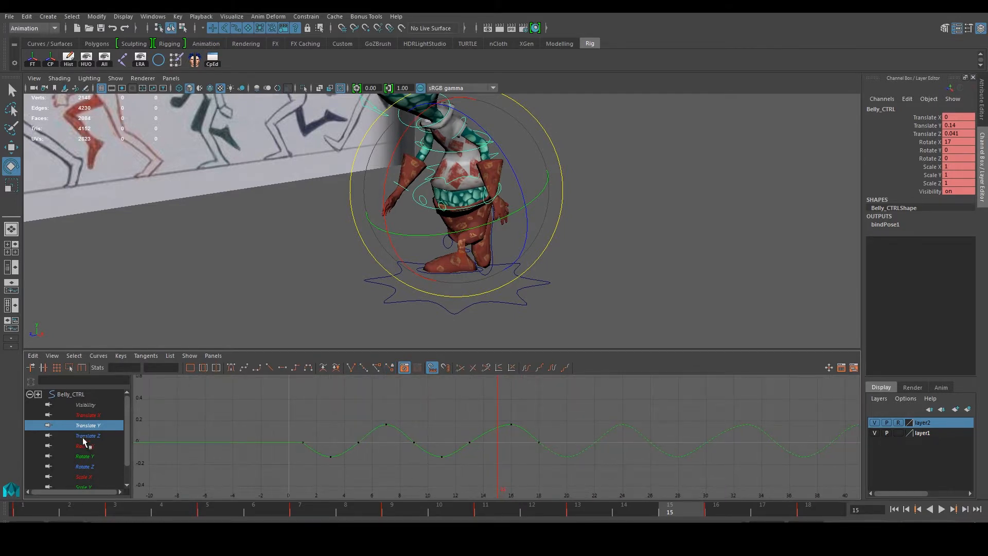
- Isolate the belly control's Translate Z curve and set its post-infinity to Cycle
click(85, 436)
drag(299, 422, 563, 467)
key(f)
click(530, 436)
alt+middle_drag(478, 441, 388, 448)
scroll(398, 444, down, 3)
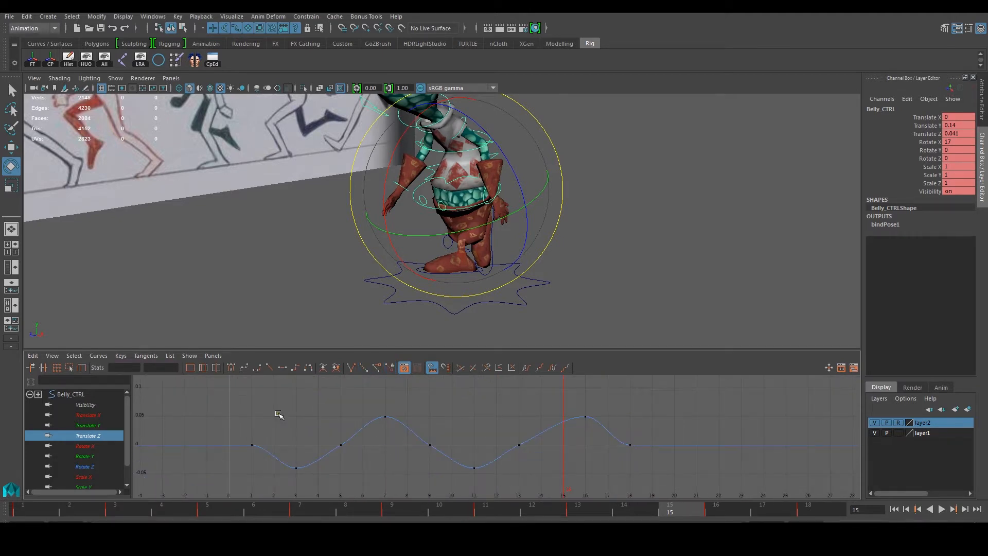
click(99, 356)
mouse_move(147, 153)
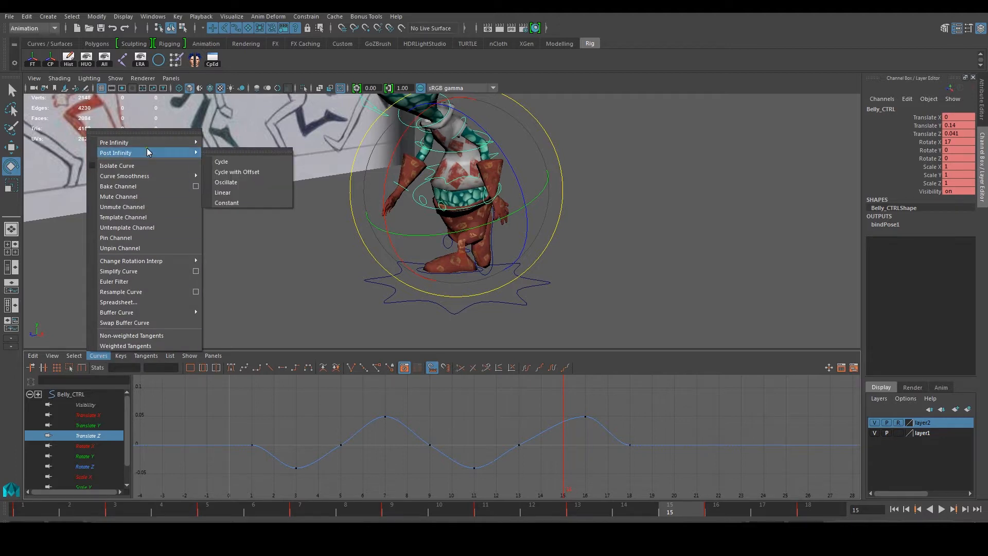
click(235, 162)
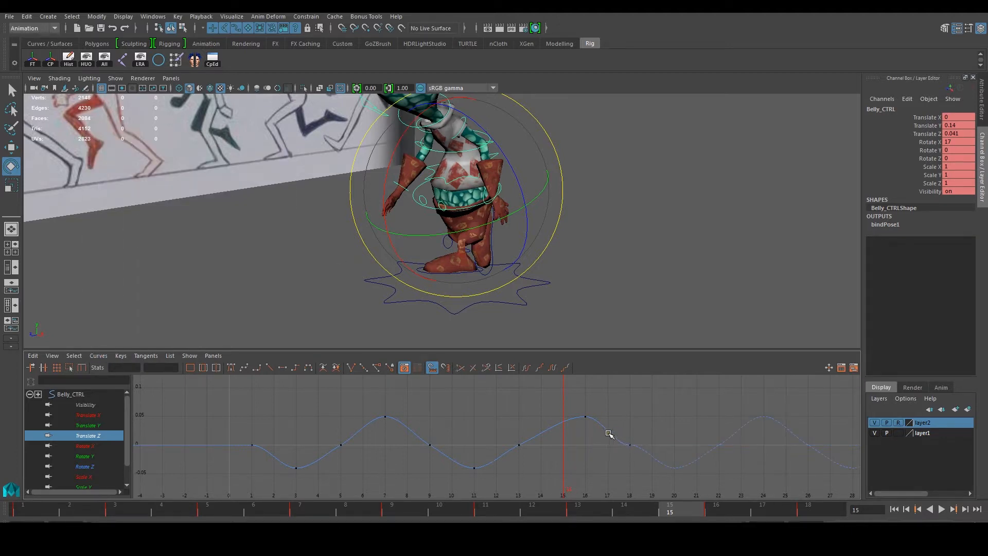
- Tilt the outgoing handle of the belly's Translate Z key at frame 18 downward and break the key's tangents
scroll(657, 456, up, 3)
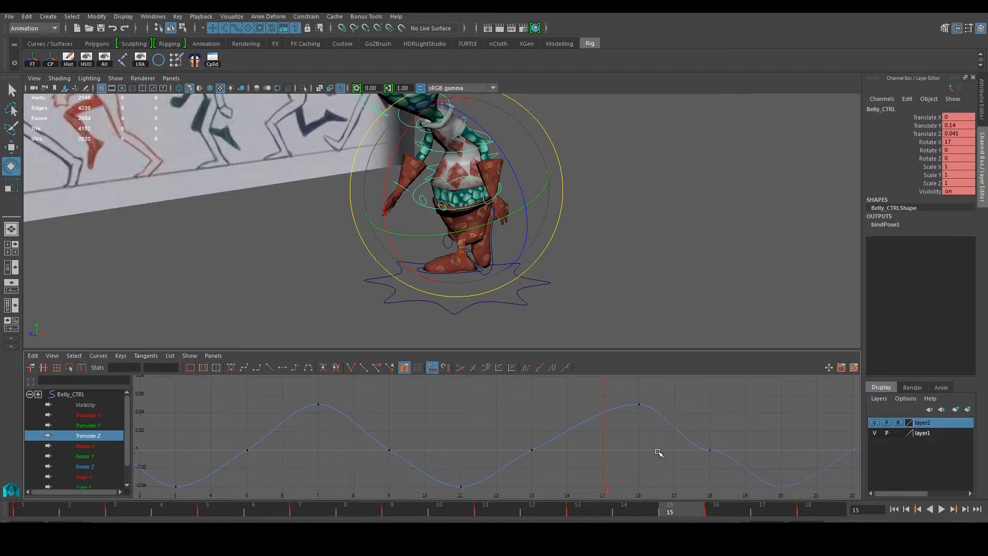
click(710, 450)
alt+middle_drag(723, 450, 705, 435)
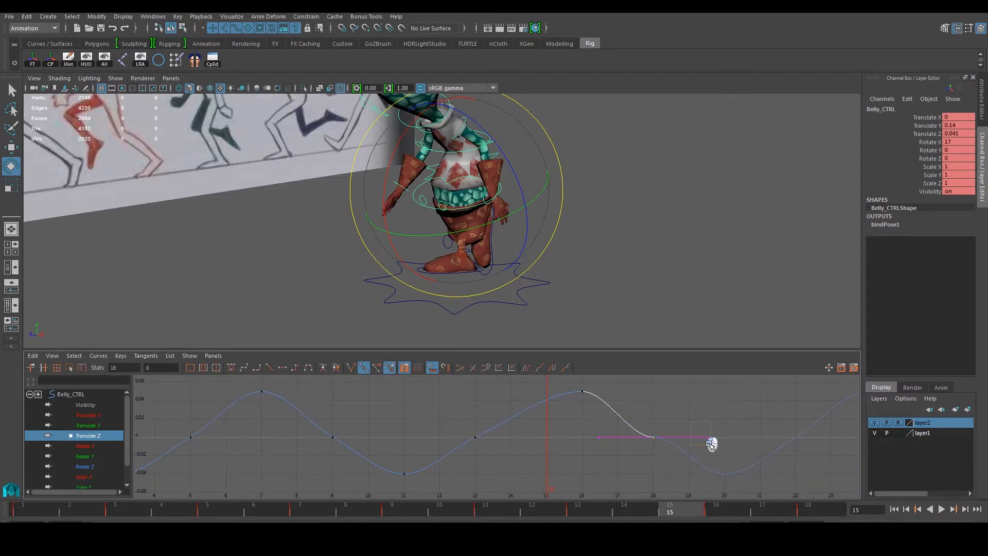
drag(710, 437, 705, 459)
click(350, 367)
scroll(211, 433, down, 5)
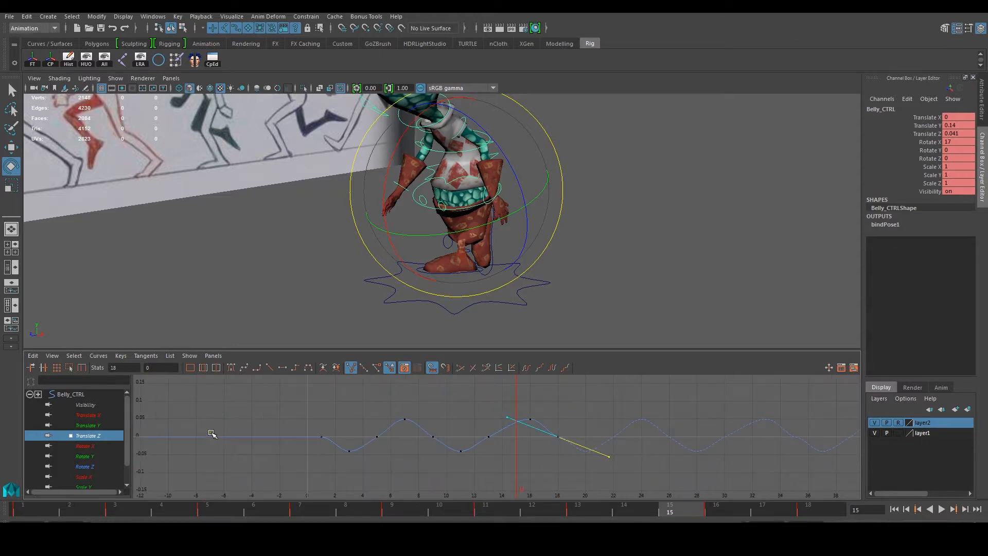
- Break the tangents of the belly's Translate Z key at frame 1 and tilt its outgoing handle downward
click(321, 437)
click(350, 368)
scroll(360, 423, up, 3)
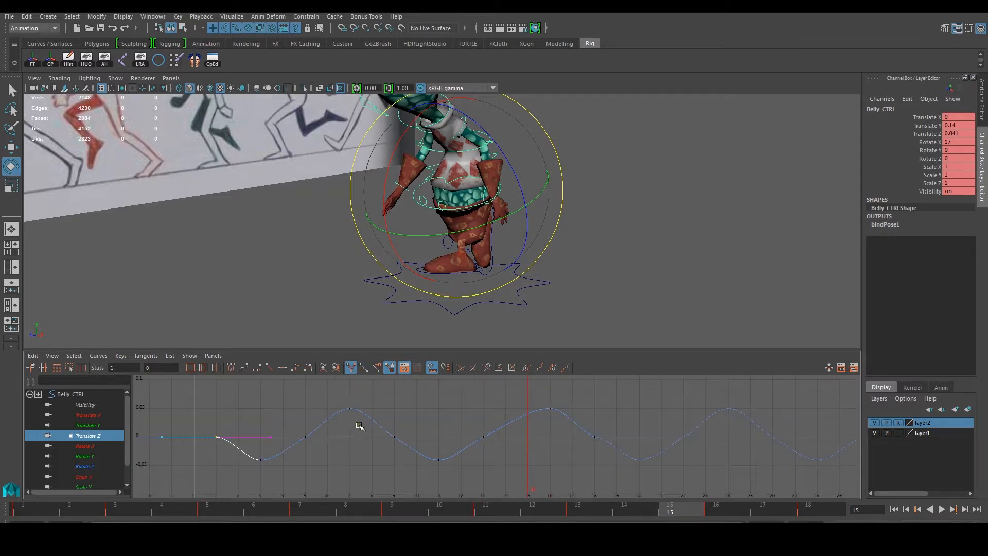
click(271, 436)
middle_drag(271, 434, 258, 472)
- Raise the incoming handle of the belly's Translate Z key at frame 18 to smooth the loop
drag(590, 437, 596, 440)
middle_drag(543, 418, 548, 406)
click(634, 430)
- Steepen the belly's Translate Z curve by raising the outgoing handle at frame 13 and lowering the one at frame 9
scroll(636, 433, up, 3)
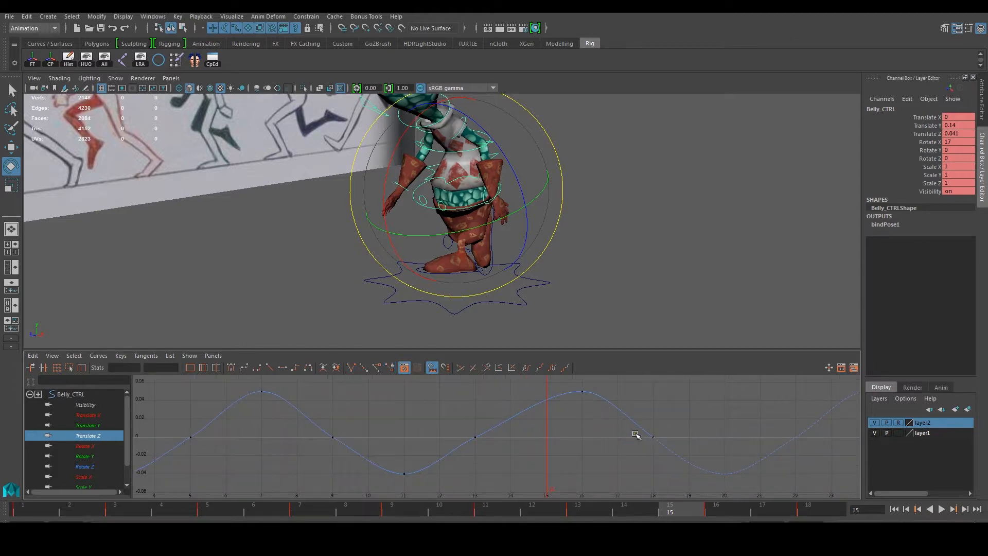
alt+middle_drag(534, 433, 554, 436)
drag(487, 432, 506, 453)
middle_drag(549, 423, 541, 410)
drag(343, 431, 405, 473)
middle_drag(403, 469, 396, 474)
click(398, 428)
- Raise the outgoing handle of the belly's Translate Z key at frame 5 to steepen the rise toward frame 7
alt+middle_drag(304, 422, 367, 422)
drag(249, 435, 295, 461)
drag(323, 417, 295, 448)
drag(313, 405, 325, 415)
mouse_move(265, 431)
mouse_down()
mouse_move(280, 447)
mouse_move(281, 435)
mouse_up()
click(320, 413)
drag(329, 408, 315, 417)
middle_drag(320, 412, 318, 405)
click(325, 424)
scroll(343, 443, down, 3)
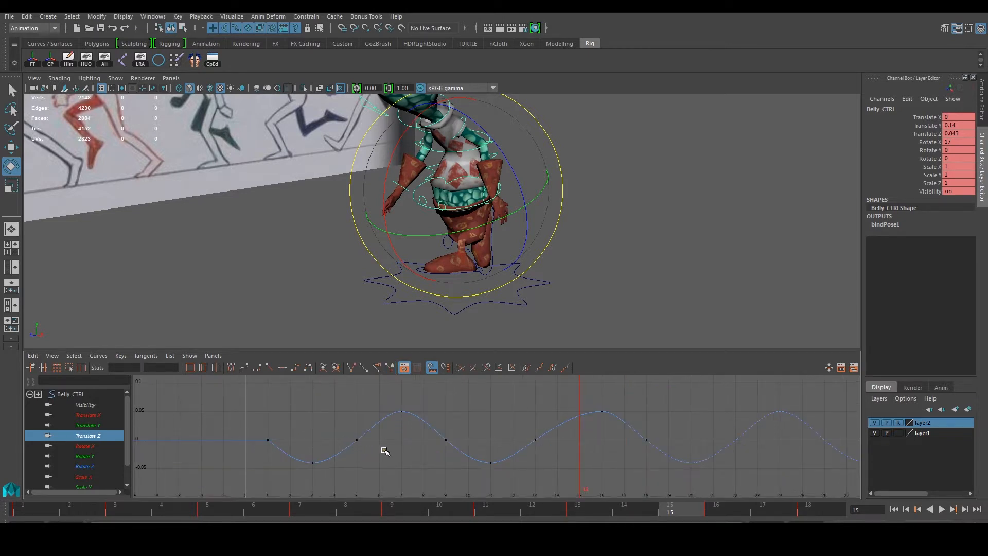
- Select the left foot control and isolate its Translate Y curve in the graph editor
alt+drag(470, 337, 535, 256)
click(597, 248)
scroll(583, 258, down, 2)
scroll(581, 257, up, 2)
alt+middle_drag(581, 257, 579, 283)
alt+drag(522, 274, 564, 281)
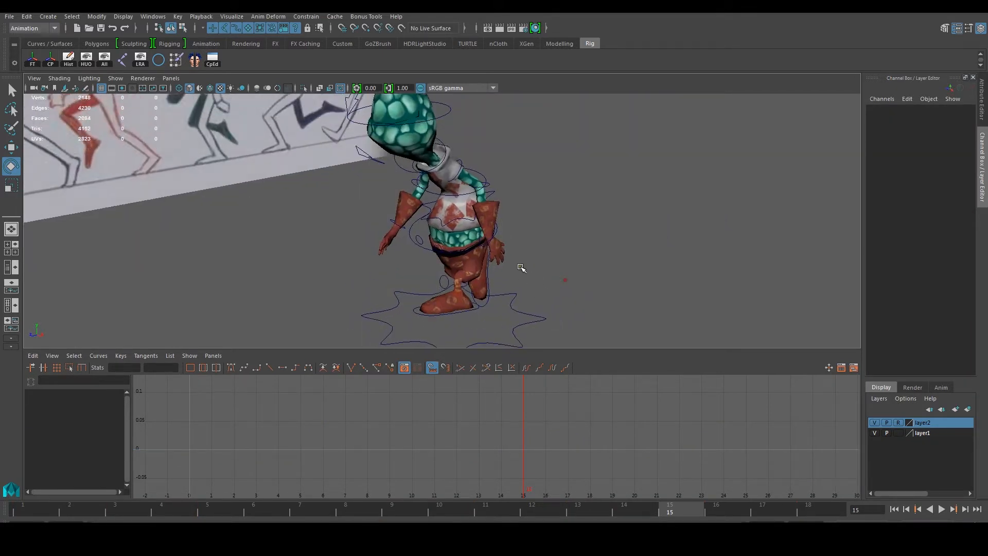
click(465, 311)
alt+drag(458, 309, 507, 315)
scroll(599, 317, down, 4)
scroll(487, 427, down, 5)
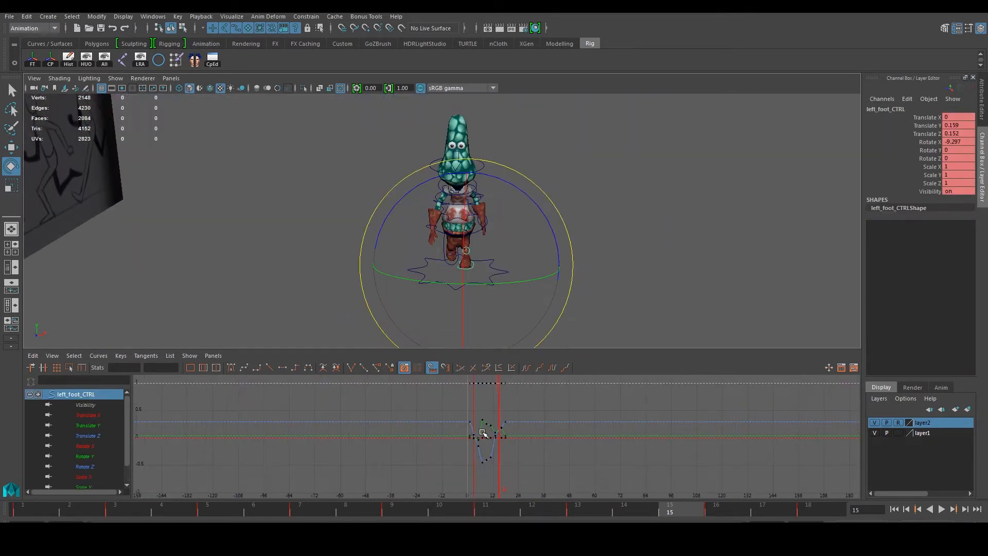
click(87, 427)
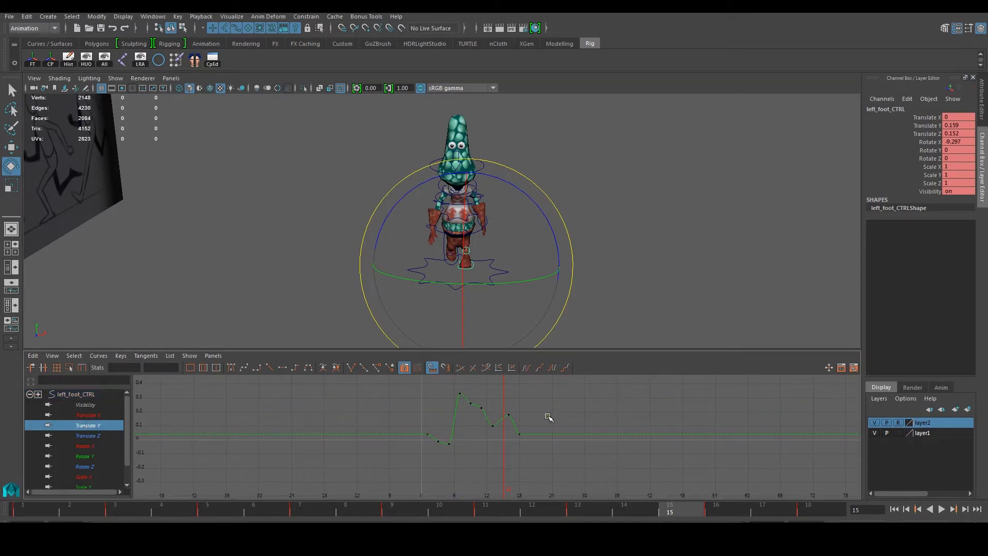
- Set the left foot's Translate Y curve to Cycle for post infinity
scroll(498, 430, up, 3)
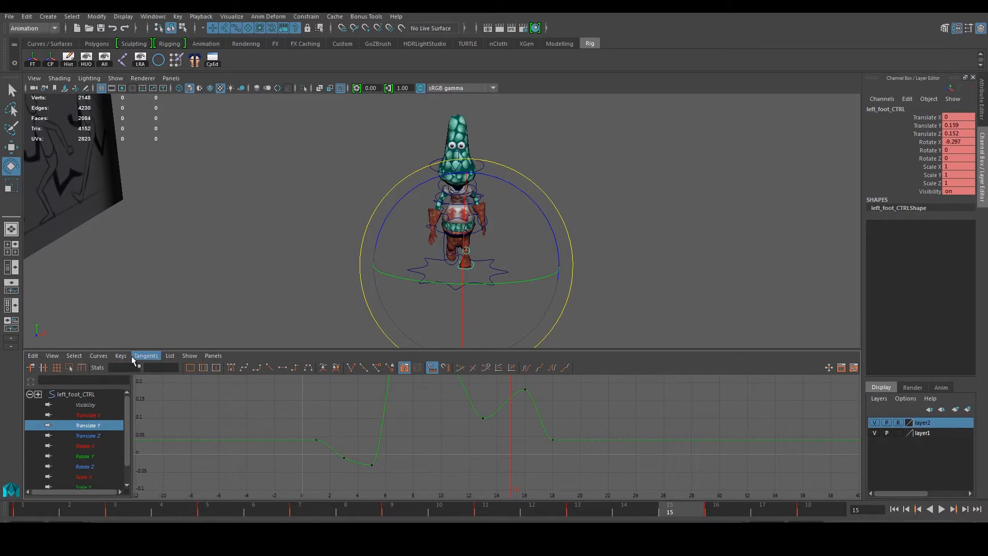
click(98, 355)
mouse_move(182, 153)
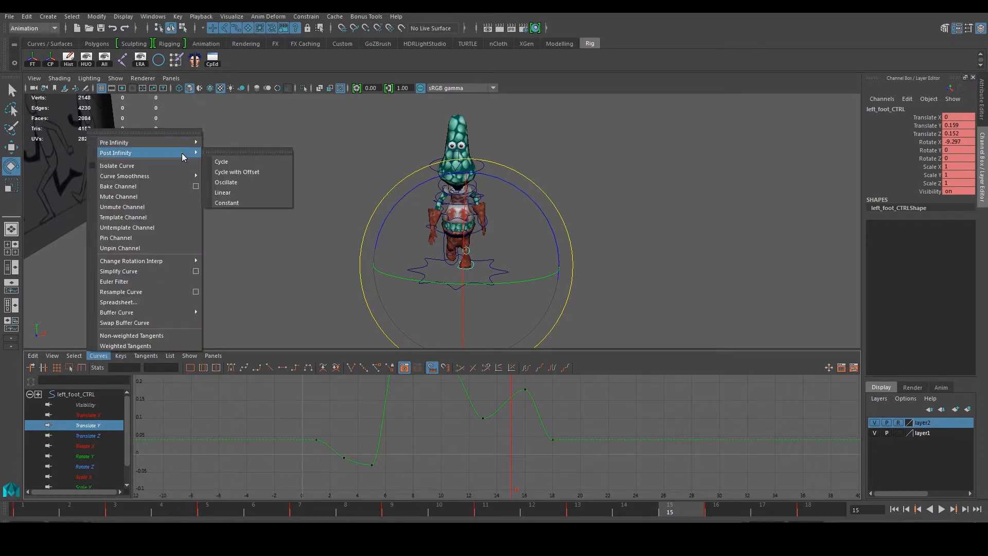
click(223, 161)
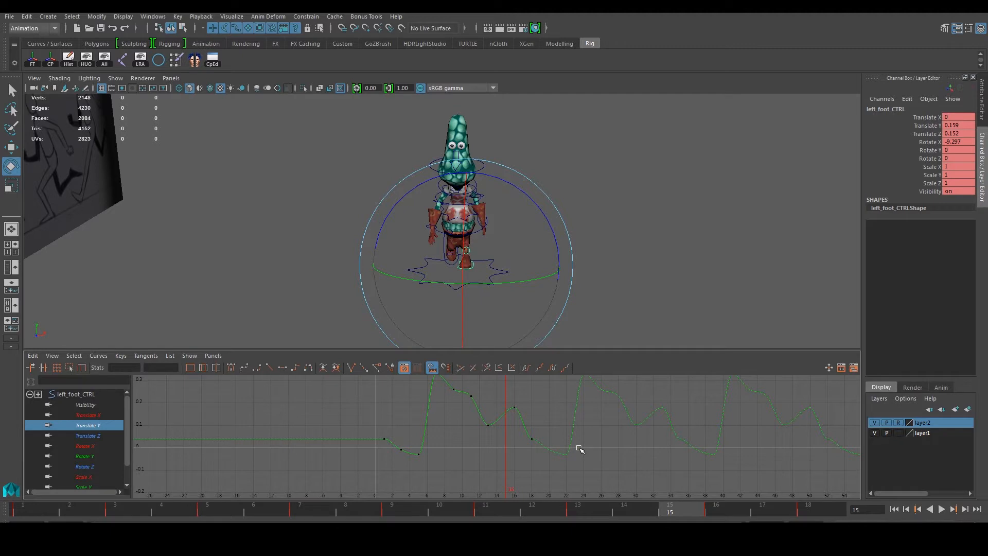
- Break the tangents of the left foot's Translate Y key at frame 18, lowering the outgoing handle and raising the incoming one
alt+middle_drag(578, 450, 508, 405)
scroll(530, 483, up, 3)
scroll(506, 409, up, 2)
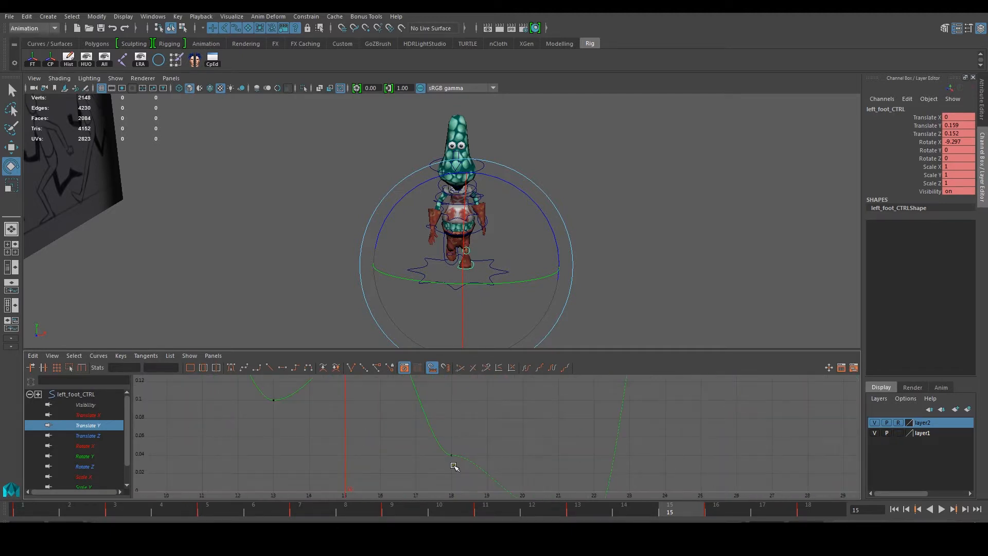
click(453, 453)
scroll(497, 446, down, 2)
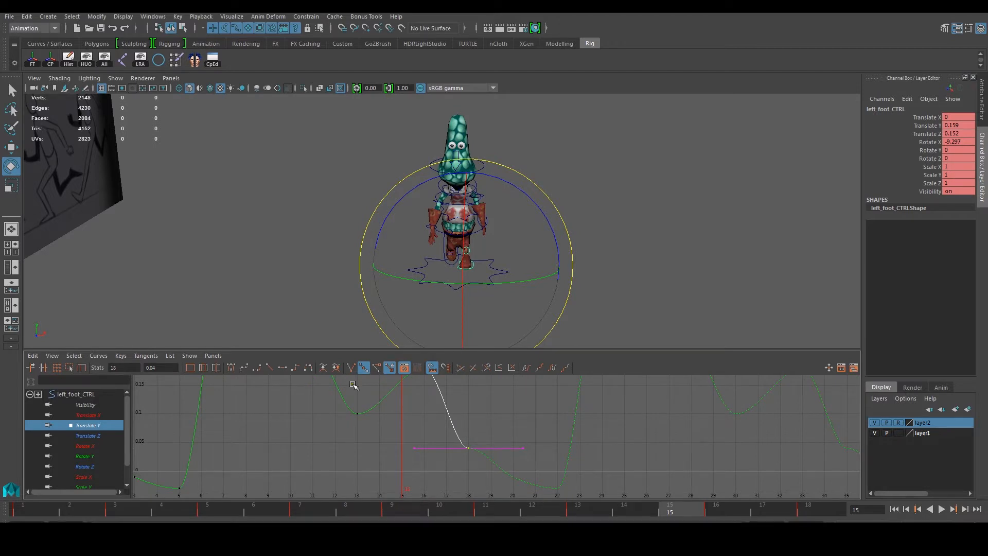
click(351, 368)
drag(523, 448, 518, 478)
drag(413, 448, 427, 410)
- Break the tangents of the left foot's Translate Y key at frame 1 and tilt its outgoing handle downward
alt+middle_drag(330, 453, 437, 445)
scroll(437, 445, down, 2)
drag(295, 430, 324, 447)
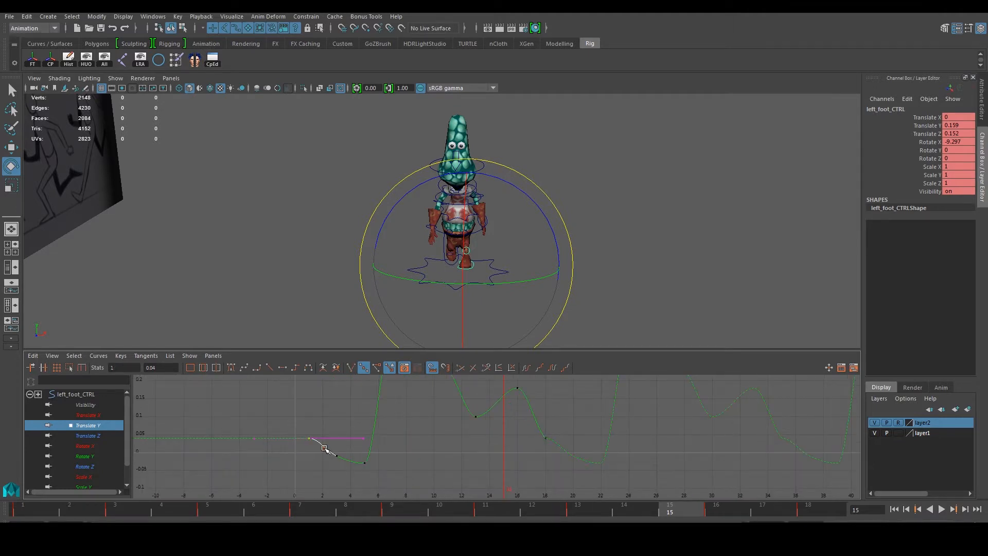
click(350, 367)
middle_drag(373, 441, 346, 481)
- Break the tangents of the left foot's Translate Y key at frame 5 and lower both of its handles
drag(355, 452, 382, 473)
alt+middle_drag(383, 470, 388, 430)
scroll(388, 430, up, 3)
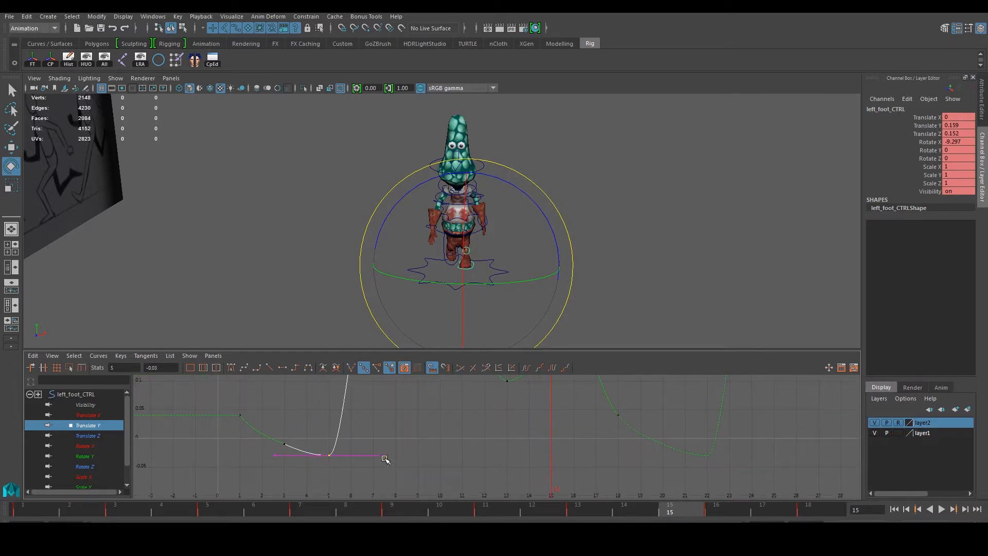
click(351, 366)
click(384, 455)
middle_drag(384, 455, 379, 479)
click(276, 455)
mouse_move(275, 456)
middle_down()
mouse_move(286, 463)
mouse_move(274, 475)
middle_up()
- Lower the left foot's Translate Y key at frame 3 to -0.0226 and break its tangents
drag(277, 434, 291, 449)
middle_drag(287, 445, 282, 449)
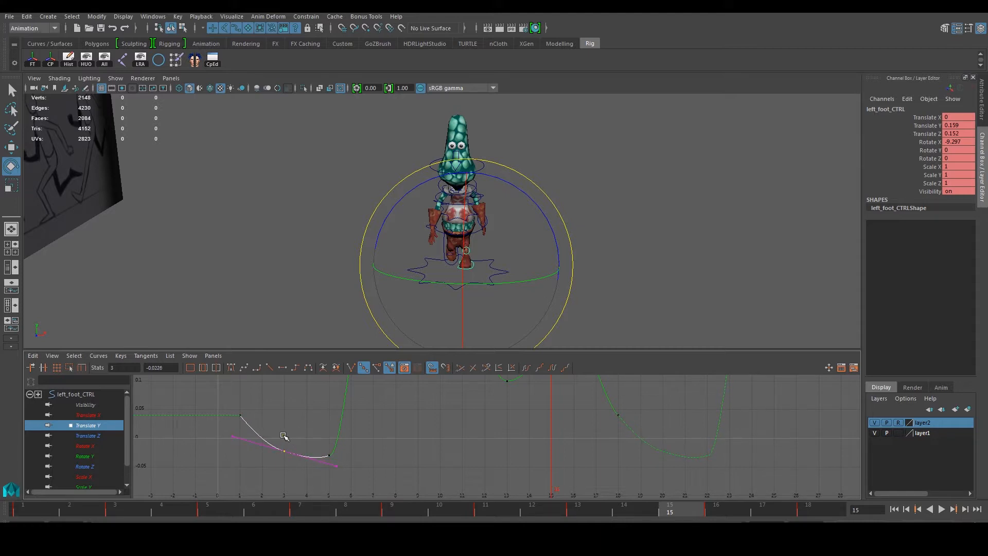
click(350, 368)
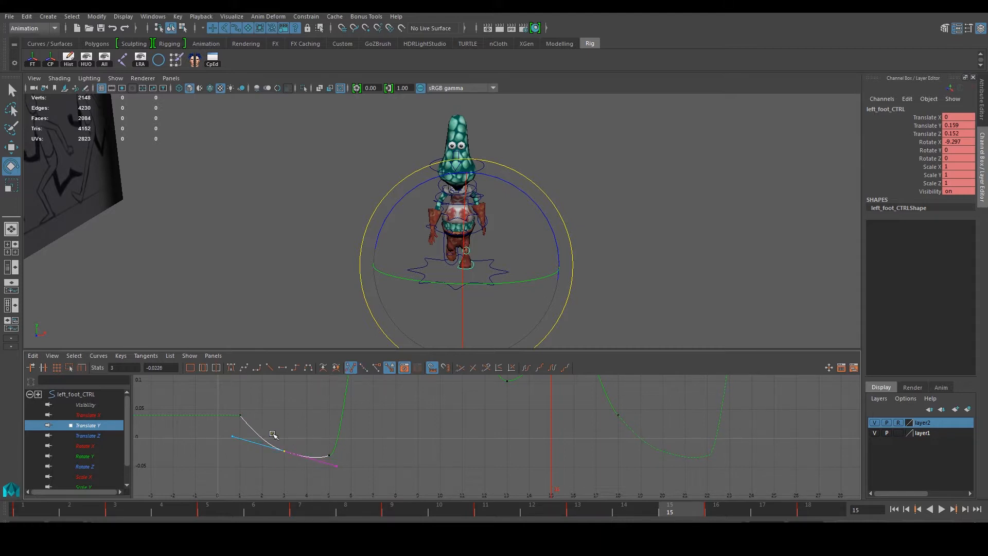
click(330, 457)
middle_drag(330, 457, 348, 457)
key(ctrl+z)
- Raise the outgoing handle of the left foot's Translate Y key at frame 5 steeply and adjust its incoming handle
drag(355, 463, 397, 443)
middle_drag(381, 463, 383, 394)
drag(281, 465, 282, 466)
middle_drag(282, 466, 298, 481)
- Adjust the outgoing and incoming handles of the left foot's Translate Y key at frame 3
drag(276, 441, 343, 463)
mouse_move(337, 464)
middle_down()
mouse_move(344, 448)
mouse_move(343, 458)
middle_up()
drag(223, 440, 238, 457)
middle_drag(218, 447, 238, 432)
drag(266, 440, 301, 463)
middle_drag(283, 452, 285, 452)
- Fine-tune the tangent handles between frames 1 and 5 to smooth the dip in the left foot's Translate Y curve
alt+right_drag(674, 442, 703, 441)
alt+middle_drag(686, 448, 718, 444)
middle_drag(183, 445, 200, 463)
key(ctrl+z)
drag(269, 449, 238, 466)
middle_drag(244, 462, 277, 468)
drag(184, 435, 208, 453)
middle_drag(201, 442, 202, 438)
- Examine the left foot's Translate Y curve from the frame 7 peak through frame 18 and into its cycled repeat
scroll(209, 441, down, 2)
alt+middle_drag(313, 425, 261, 470)
scroll(261, 469, down, 2)
alt+middle_drag(547, 434, 531, 455)
alt+middle_drag(413, 425, 384, 467)
scroll(392, 449, up, 3)
scroll(392, 449, down, 2)
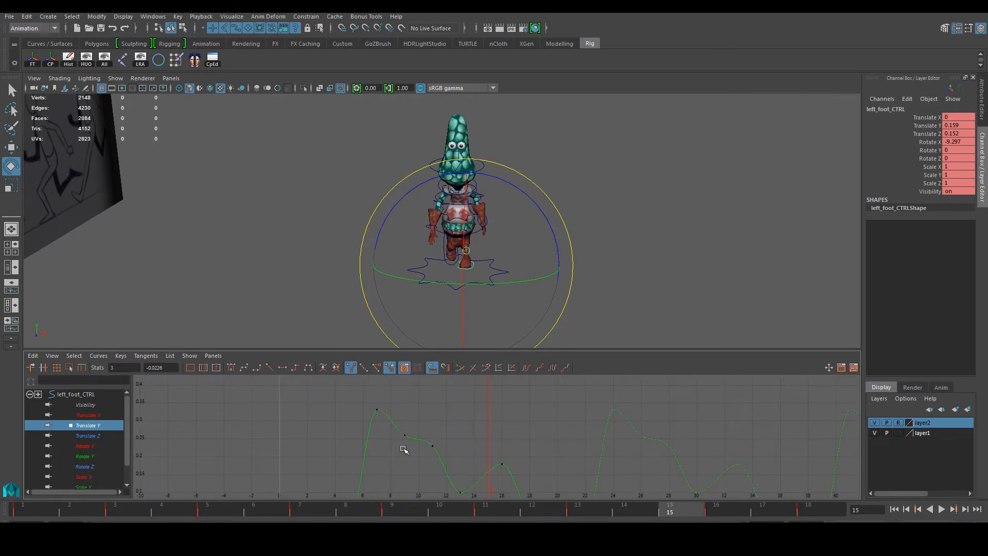
alt+middle_drag(424, 461, 406, 419)
alt+middle_drag(521, 469, 553, 403)
scroll(513, 478, up, 2)
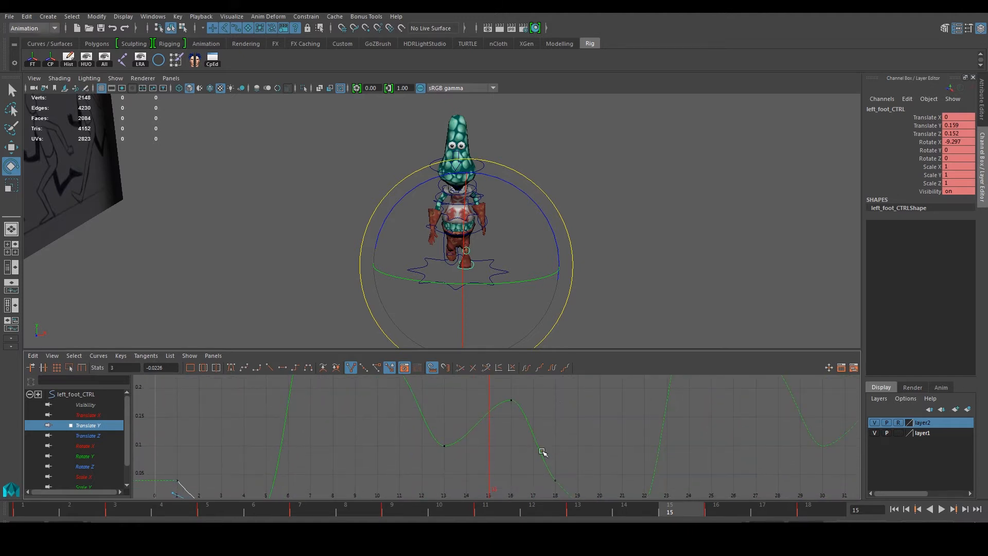
click(555, 480)
alt+middle_drag(522, 448, 483, 415)
mouse_move(478, 407)
mouse_down()
mouse_move(484, 402)
mouse_move(477, 417)
mouse_up()
click(513, 448)
alt+middle_drag(477, 418, 493, 462)
alt+middle_drag(398, 433, 427, 477)
- Raise the left foot's Translate Y key at frame 9 slightly to even out the slope toward frame 11
click(408, 428)
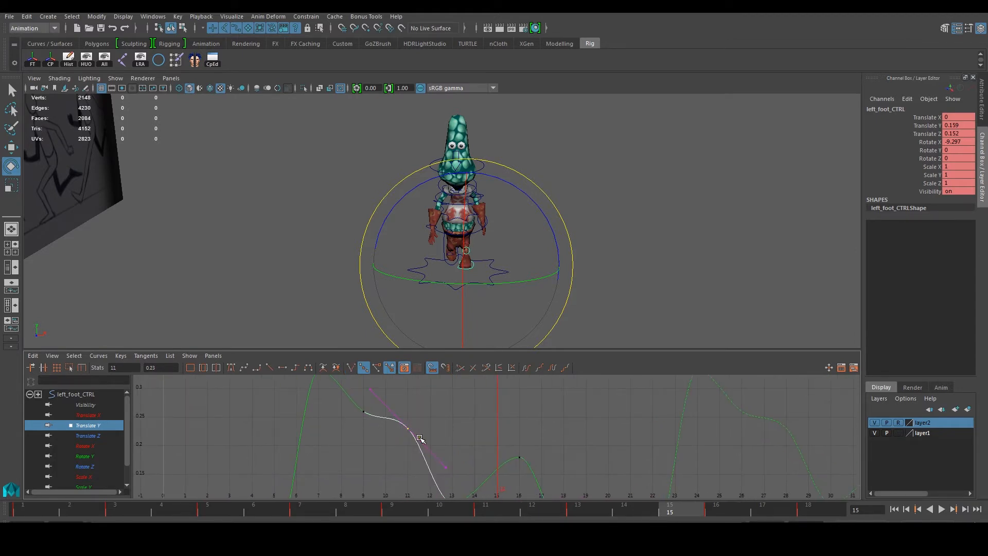
alt+middle_drag(421, 437, 441, 451)
drag(371, 442, 395, 417)
middle_drag(383, 426, 384, 420)
drag(411, 429, 435, 449)
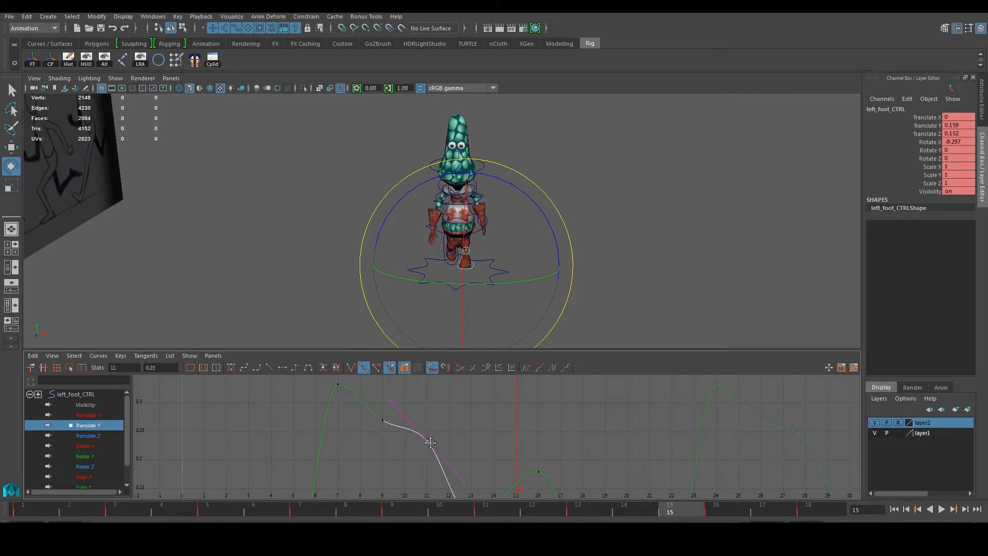
- Deselect the foot control and play back the run cycle from an angled view to check the motion
click(689, 287)
alt+drag(700, 285, 588, 283)
click(941, 509)
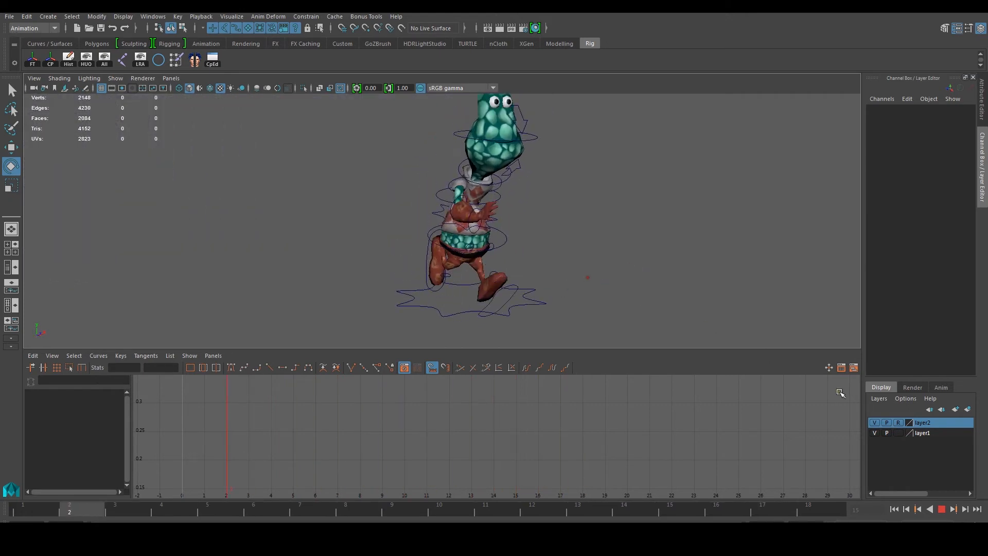
click(942, 509)
scroll(580, 337, up, 1)
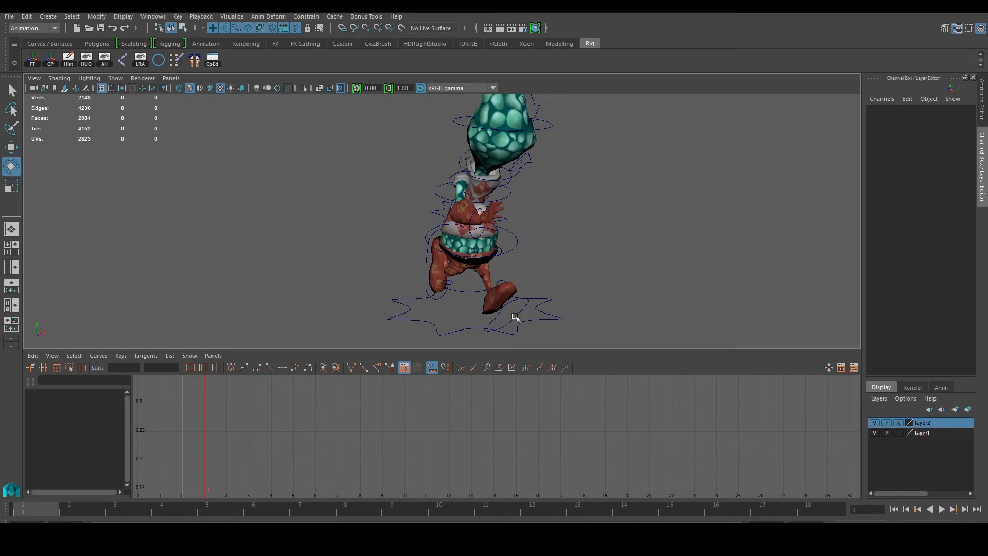
- Reselect the left foot control, isolate its Translate Z curve and frame all of its keys
click(513, 315)
scroll(593, 319, down, 2)
key(a)
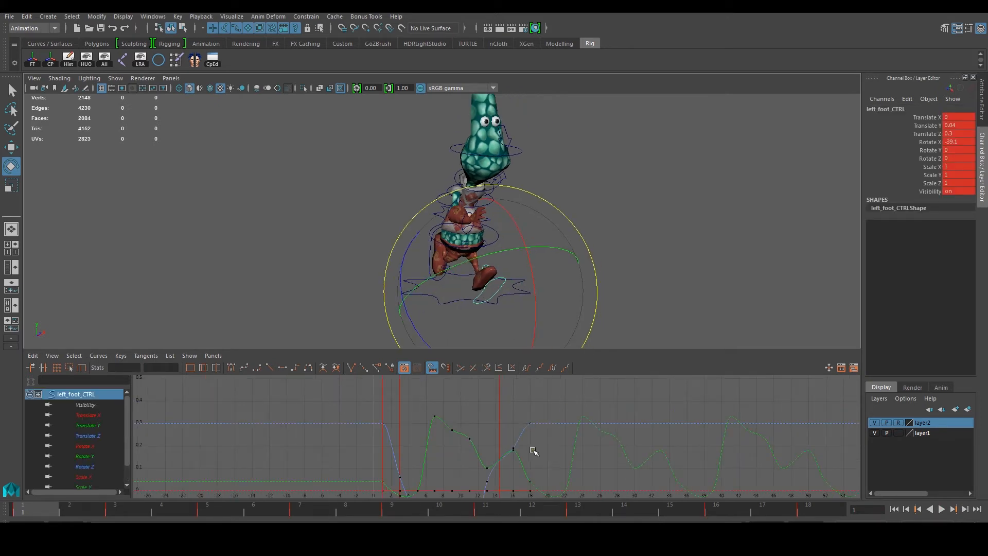
click(87, 425)
click(92, 436)
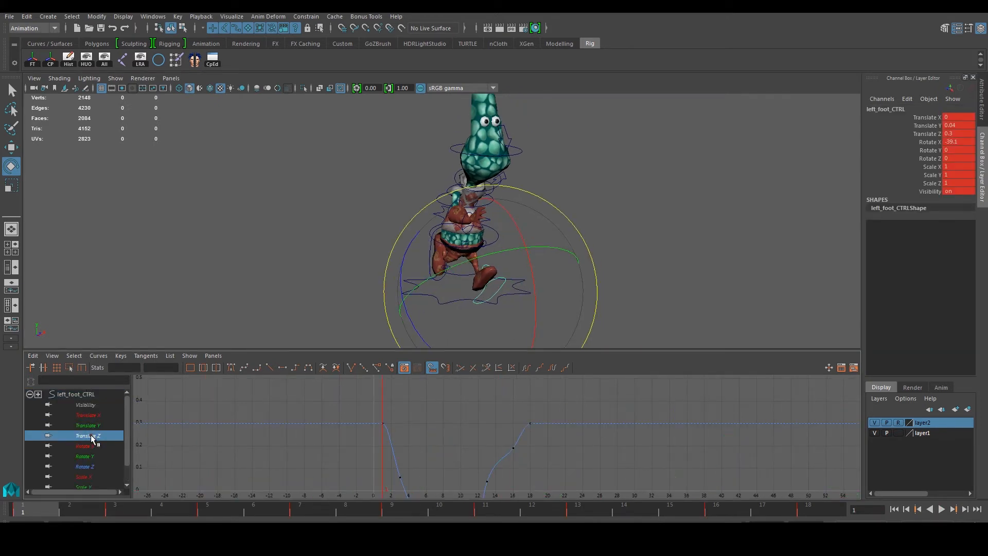
alt+middle_drag(507, 487, 488, 396)
scroll(487, 399, down, 6)
drag(416, 474, 528, 405)
key(f)
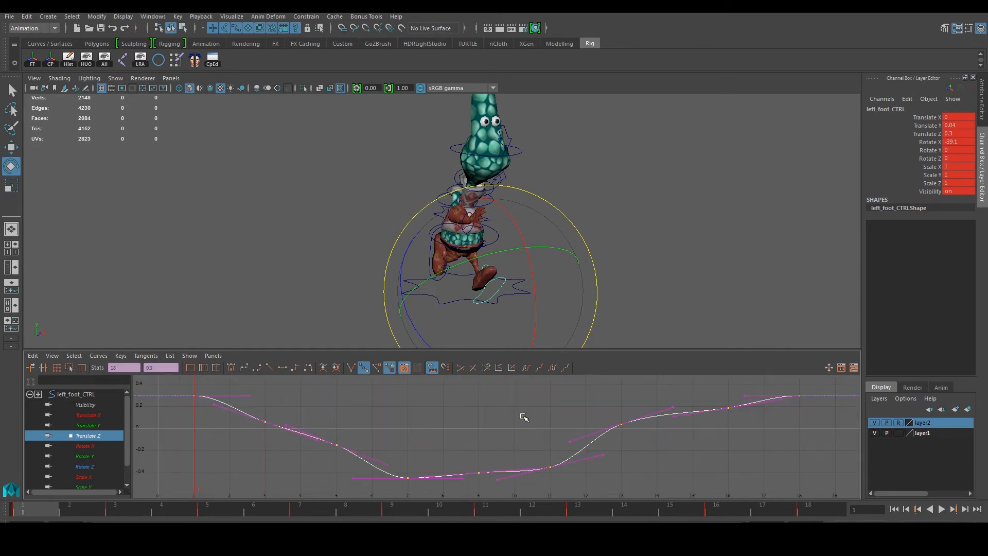
- Set the left foot's Translate Z curve to Cycle for post infinity
click(649, 486)
alt+middle_drag(619, 453, 604, 457)
click(99, 356)
mouse_move(194, 153)
click(229, 161)
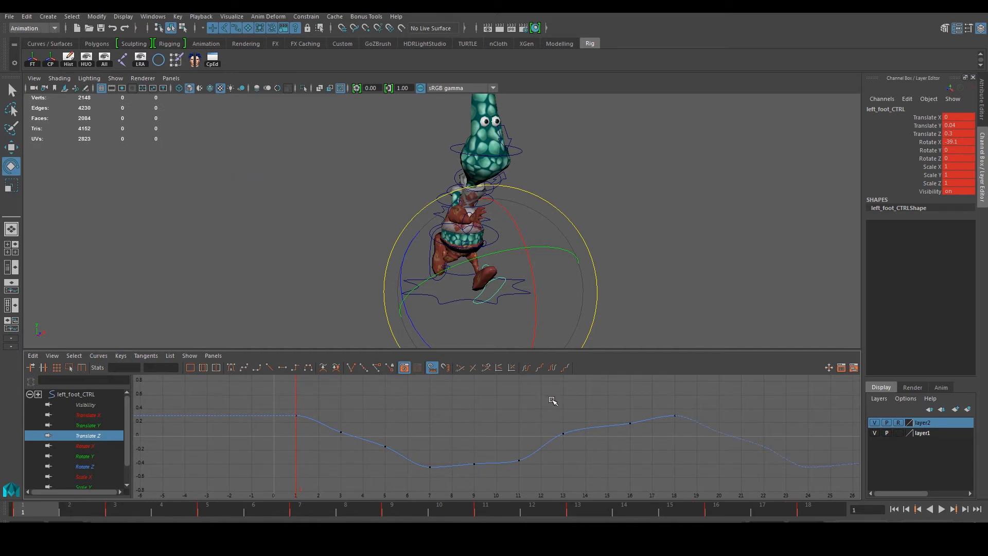
- Smooth the left foot's Translate Z curve by raising its key at frame 16 and lowering its key at frame 9
drag(623, 417, 637, 431)
alt+middle_drag(641, 435, 638, 415)
scroll(594, 436, up, 4)
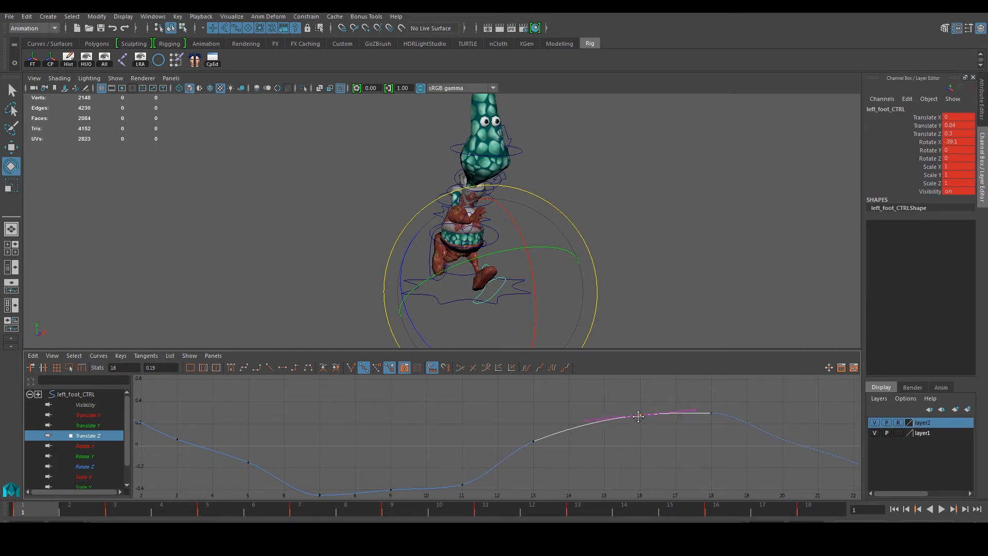
alt+middle_drag(492, 444, 531, 400)
drag(410, 432, 446, 459)
middle_drag(430, 448, 432, 457)
click(500, 440)
alt+middle_drag(511, 448, 472, 466)
drag(549, 427, 549, 427)
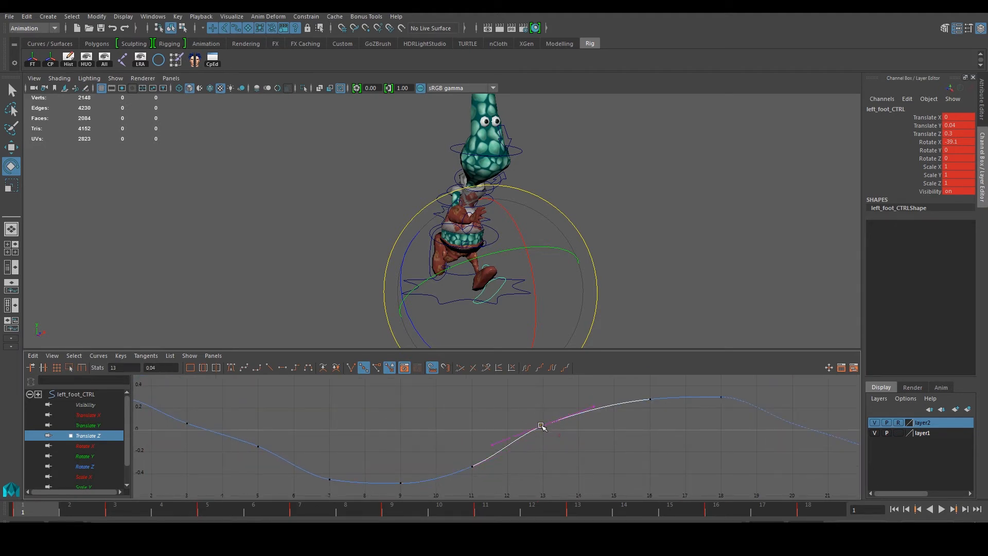
- Raise the left foot's Translate Z key at frame 3 to 0.135
alt+middle_drag(437, 431, 530, 433)
scroll(437, 437, down, 3)
scroll(434, 436, up, 3)
drag(257, 413, 286, 430)
middle_drag(277, 425, 279, 416)
drag(396, 415, 407, 426)
- Examine the cycled left foot Translate Z curve around the loop point at frame 18
scroll(406, 427, down, 3)
alt+middle_drag(449, 429, 400, 435)
scroll(408, 436, down, 3)
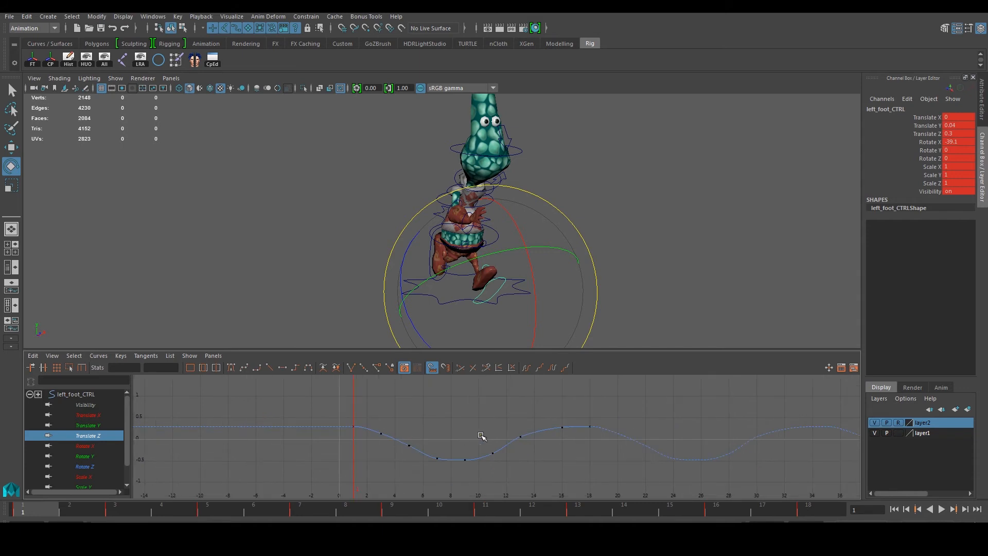
scroll(559, 446, up, 3)
alt+middle_drag(579, 446, 423, 443)
alt+middle_drag(738, 448, 607, 455)
alt+middle_drag(426, 457, 496, 448)
alt+right_drag(496, 448, 428, 446)
drag(430, 412, 453, 430)
scroll(453, 415, up, 3)
alt+middle_drag(454, 428, 491, 428)
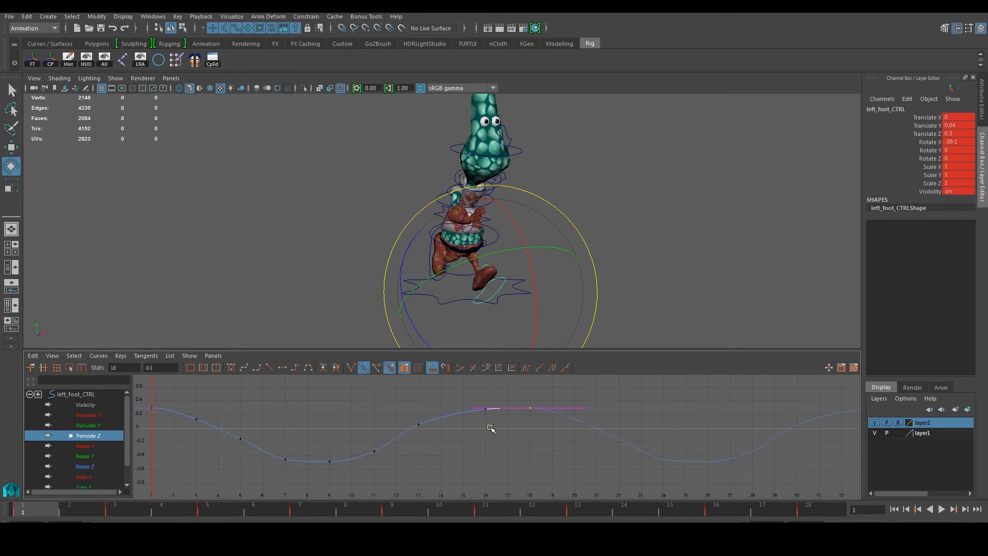
- Reshape the left foot's Translate Z key at frame 3 by breaking its tangents, adjusting its incoming handle and unifying them again
drag(217, 434, 218, 434)
drag(139, 399, 156, 410)
drag(218, 409, 219, 410)
alt+middle_drag(150, 403, 217, 412)
mouse_move(209, 415)
mouse_down()
mouse_move(220, 424)
mouse_move(219, 410)
mouse_up()
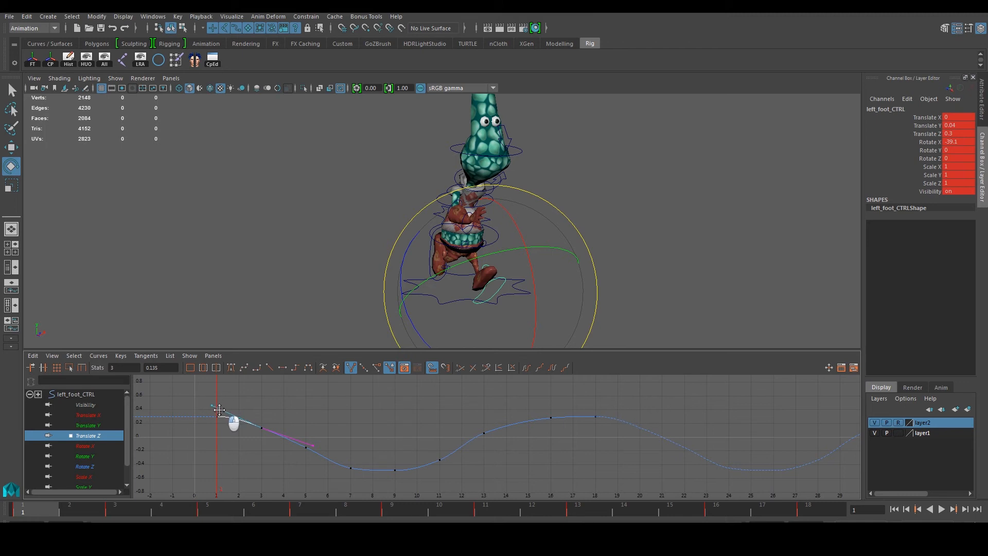
drag(205, 445, 273, 425)
click(363, 367)
middle_drag(273, 425, 272, 423)
- Break the tangents of the left foot's Translate Z key at frame 7 and adjust its incoming handle
alt+middle_drag(447, 434, 421, 420)
drag(318, 468, 335, 441)
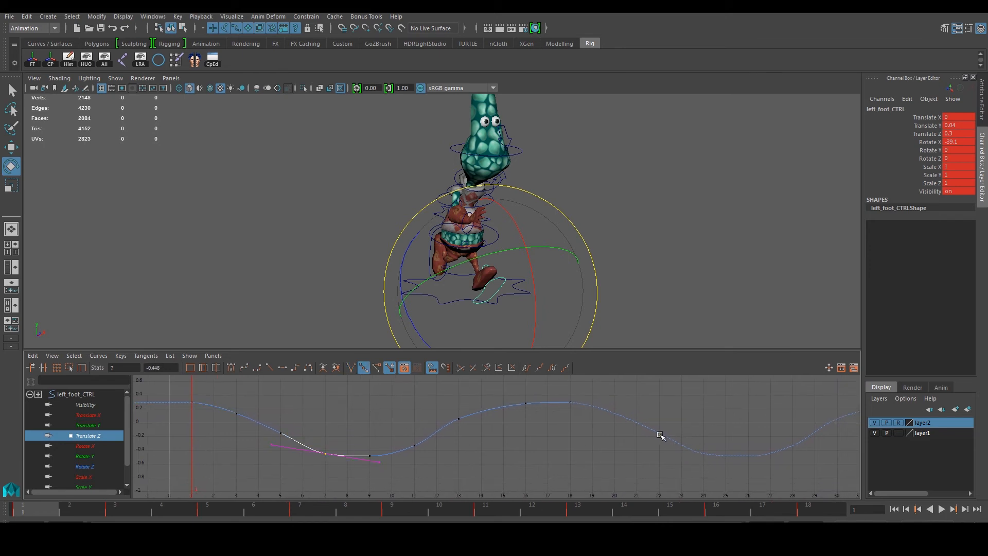
click(350, 366)
mouse_move(271, 444)
mouse_down()
mouse_move(278, 431)
mouse_move(277, 454)
mouse_up()
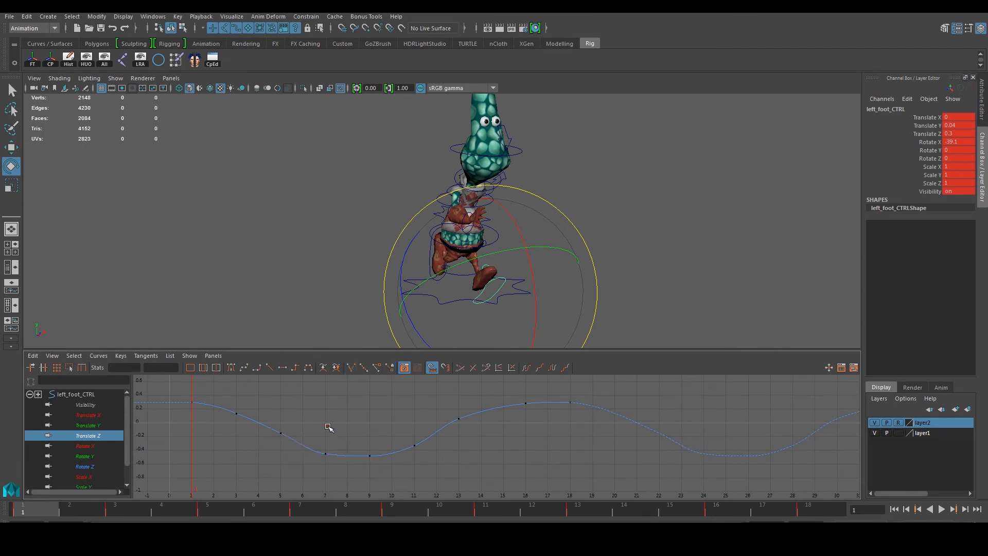
- Nudge the left foot's Translate Z key at frame 5 slightly down and the one at frame 3 slightly up
click(281, 432)
drag(282, 431, 281, 435)
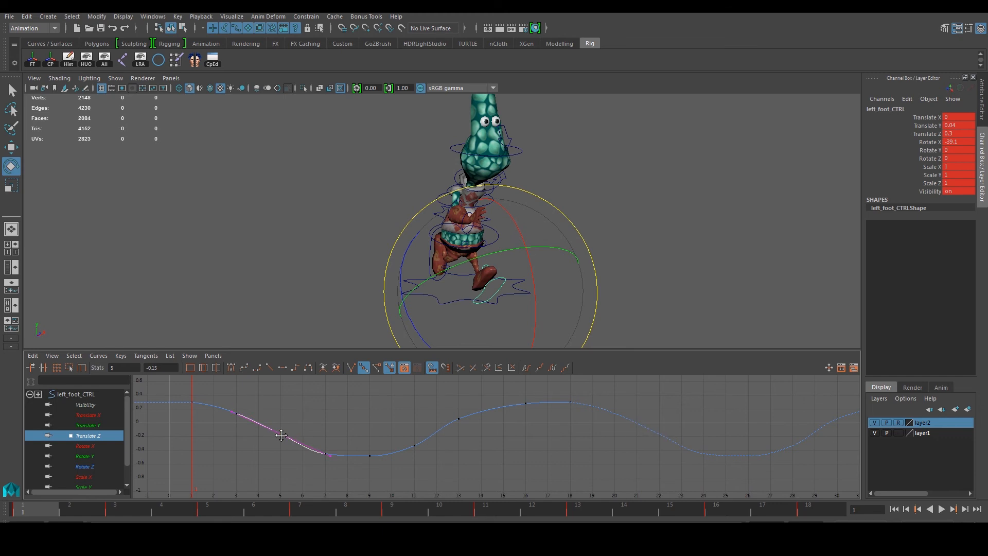
middle_drag(240, 417, 238, 412)
click(272, 402)
alt+middle_drag(372, 409, 276, 428)
scroll(432, 440, down, 3)
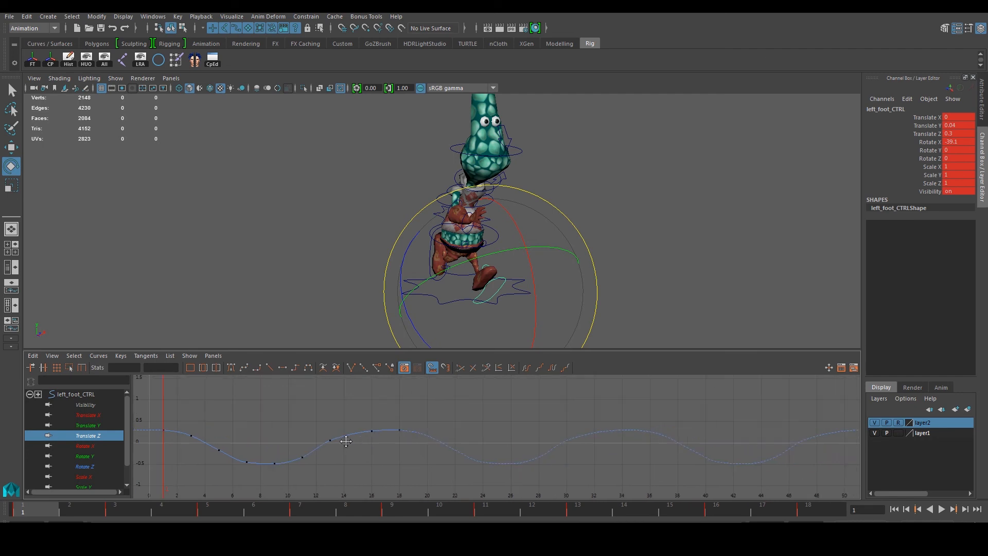
- View the character from the front and inspect the right foot control's curves
click(699, 253)
alt+drag(624, 258, 581, 267)
alt+right_drag(581, 267, 579, 281)
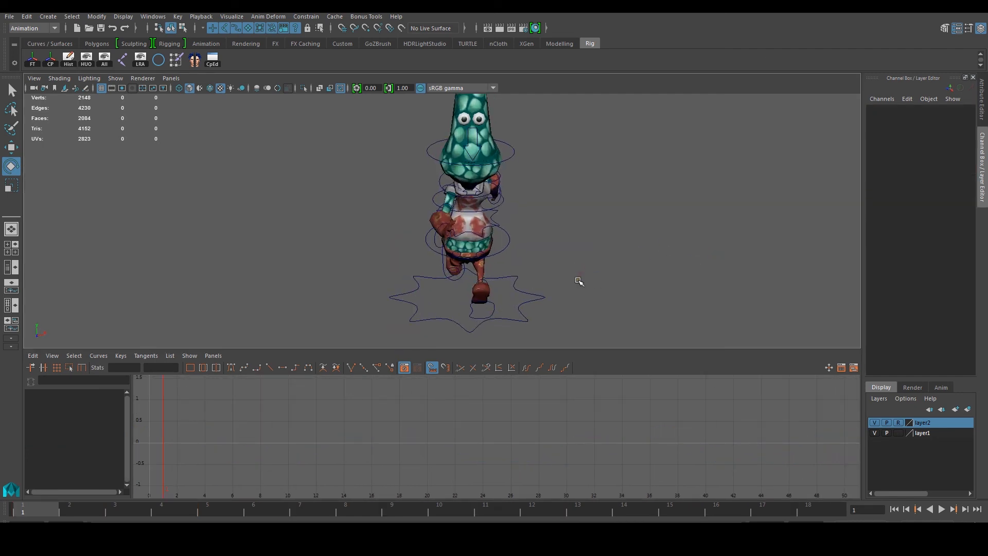
click(457, 281)
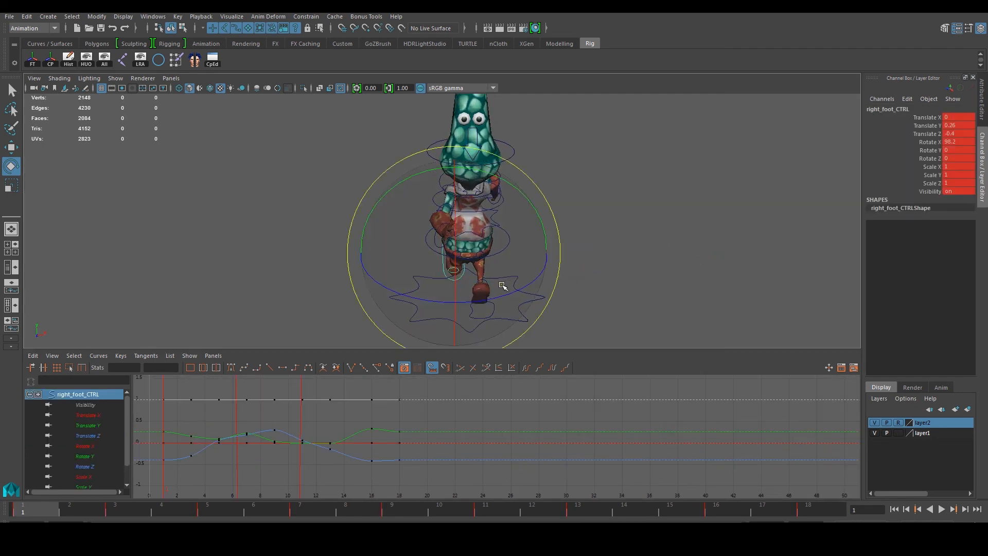
click(558, 297)
- Reselect the left foot control and isolate its Translate Y curve
click(495, 306)
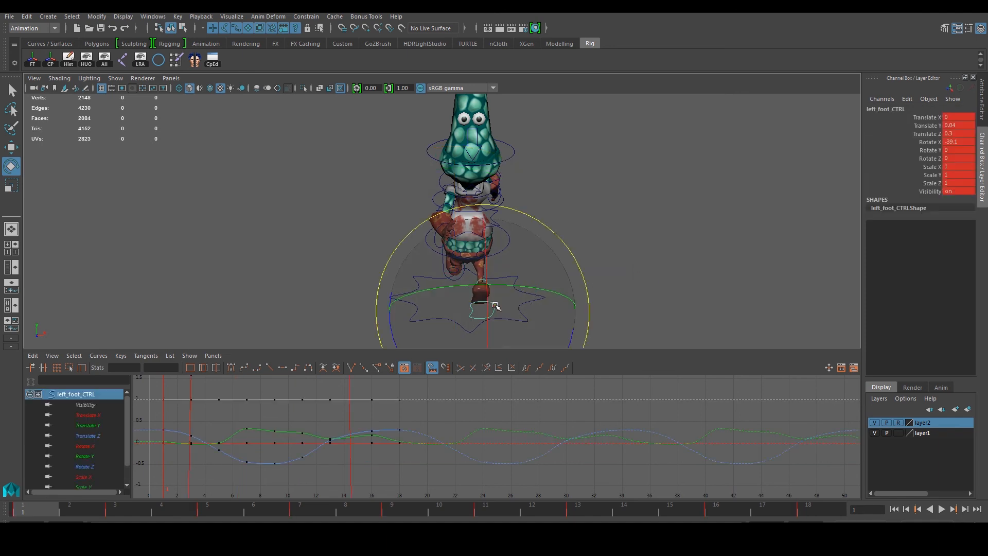
click(92, 433)
click(90, 425)
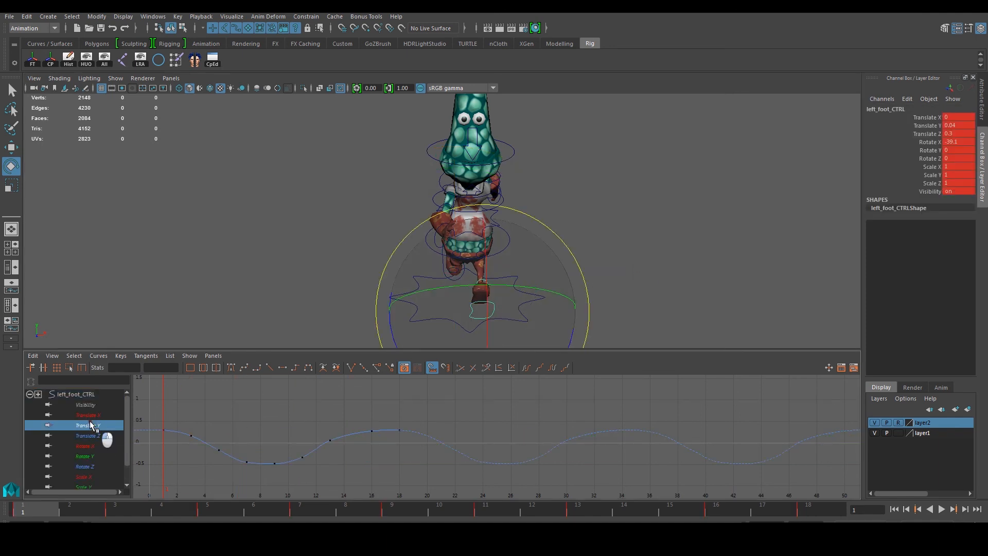
- Inspect the left foot control's Translate Z, Translate X and rotation curves one at a time, and deselect the control
click(89, 433)
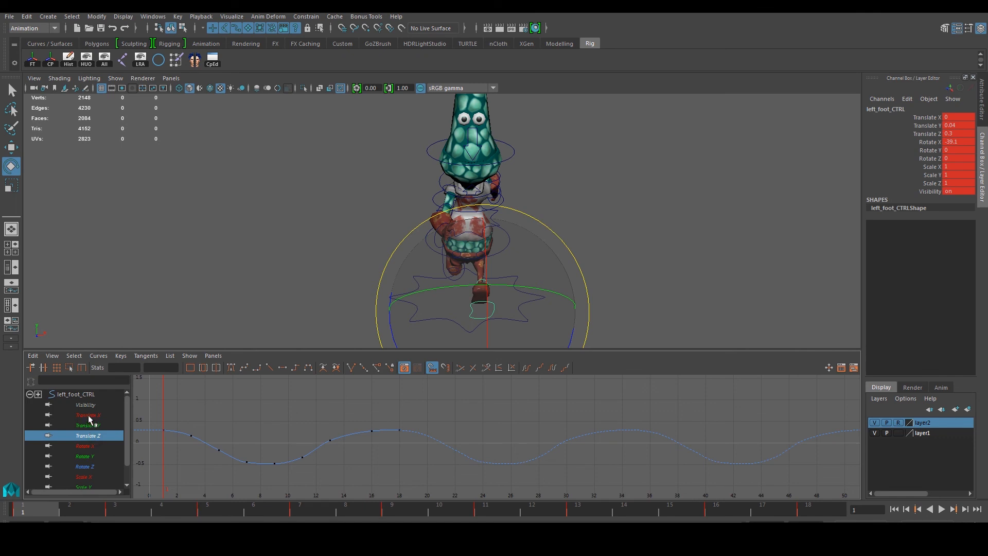
click(87, 415)
click(85, 457)
scroll(90, 458, down, 1)
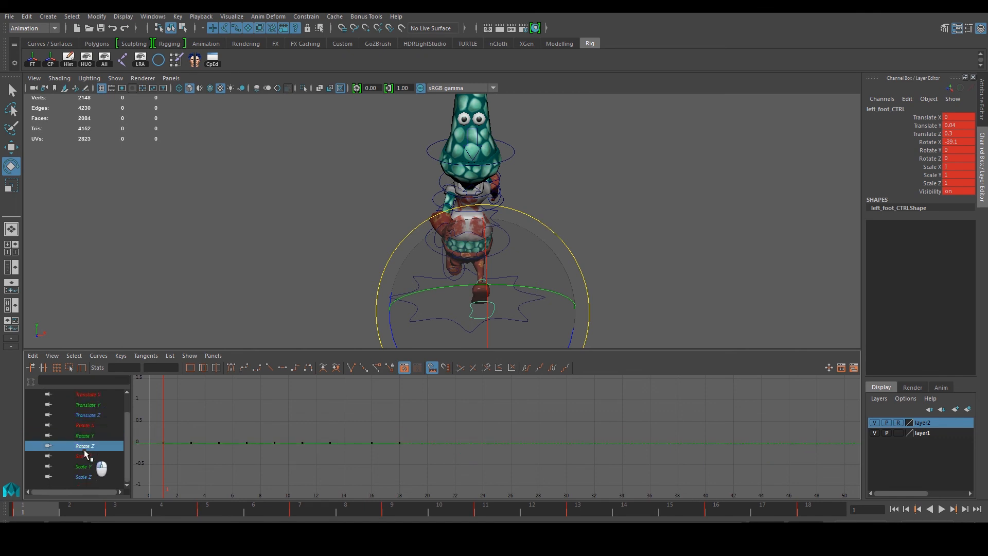
click(90, 425)
click(674, 277)
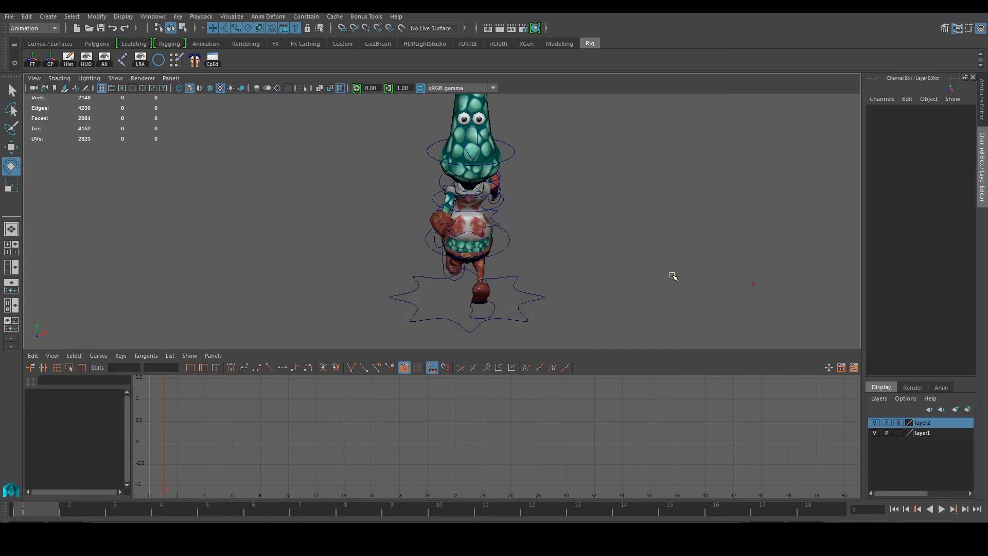
- Select the right foot control and isolate its Translate Y curve in the graph editor
click(460, 280)
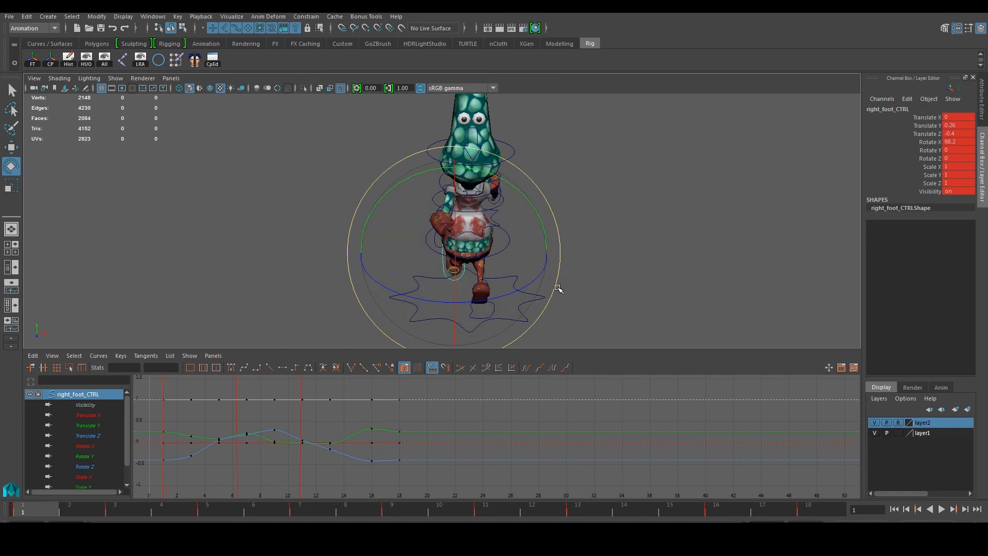
alt+middle_drag(269, 470, 325, 468)
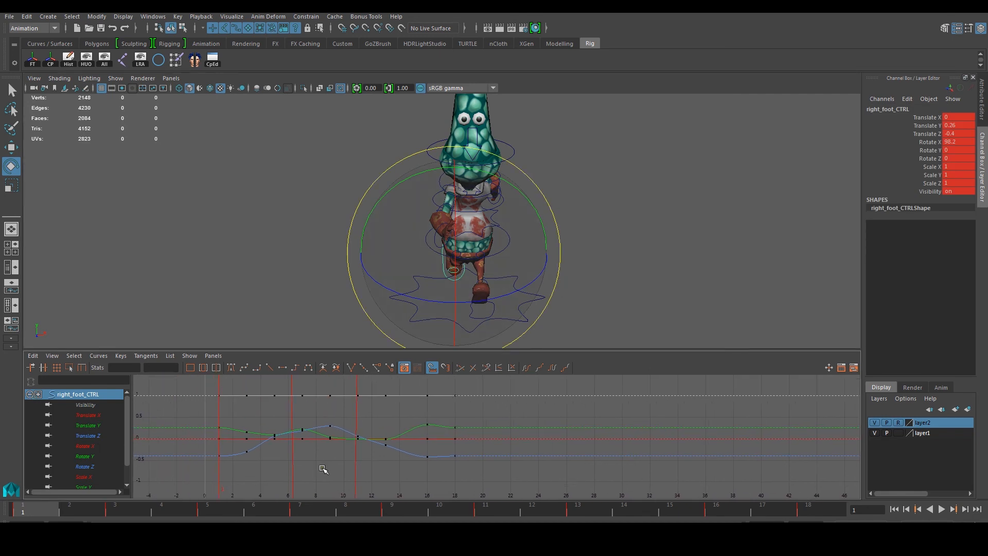
click(86, 425)
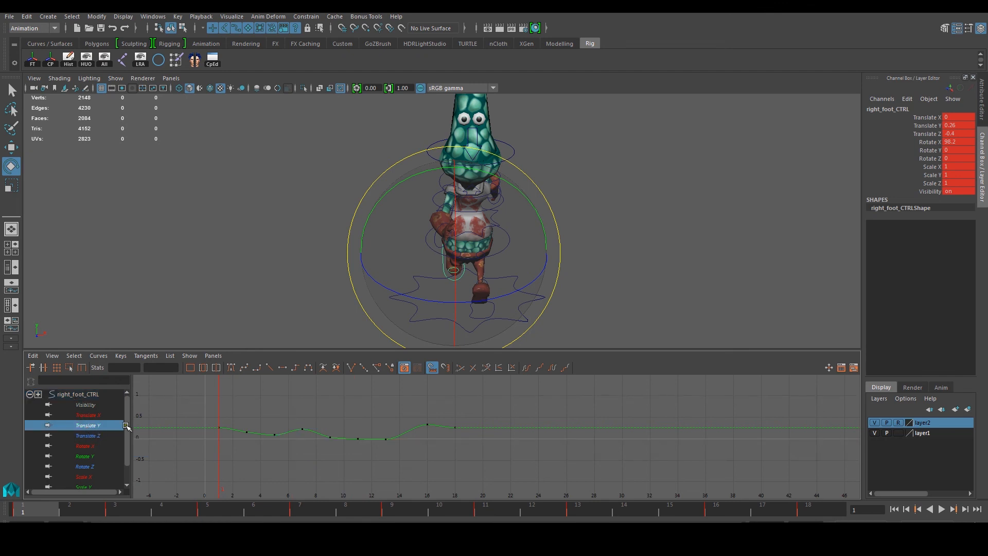